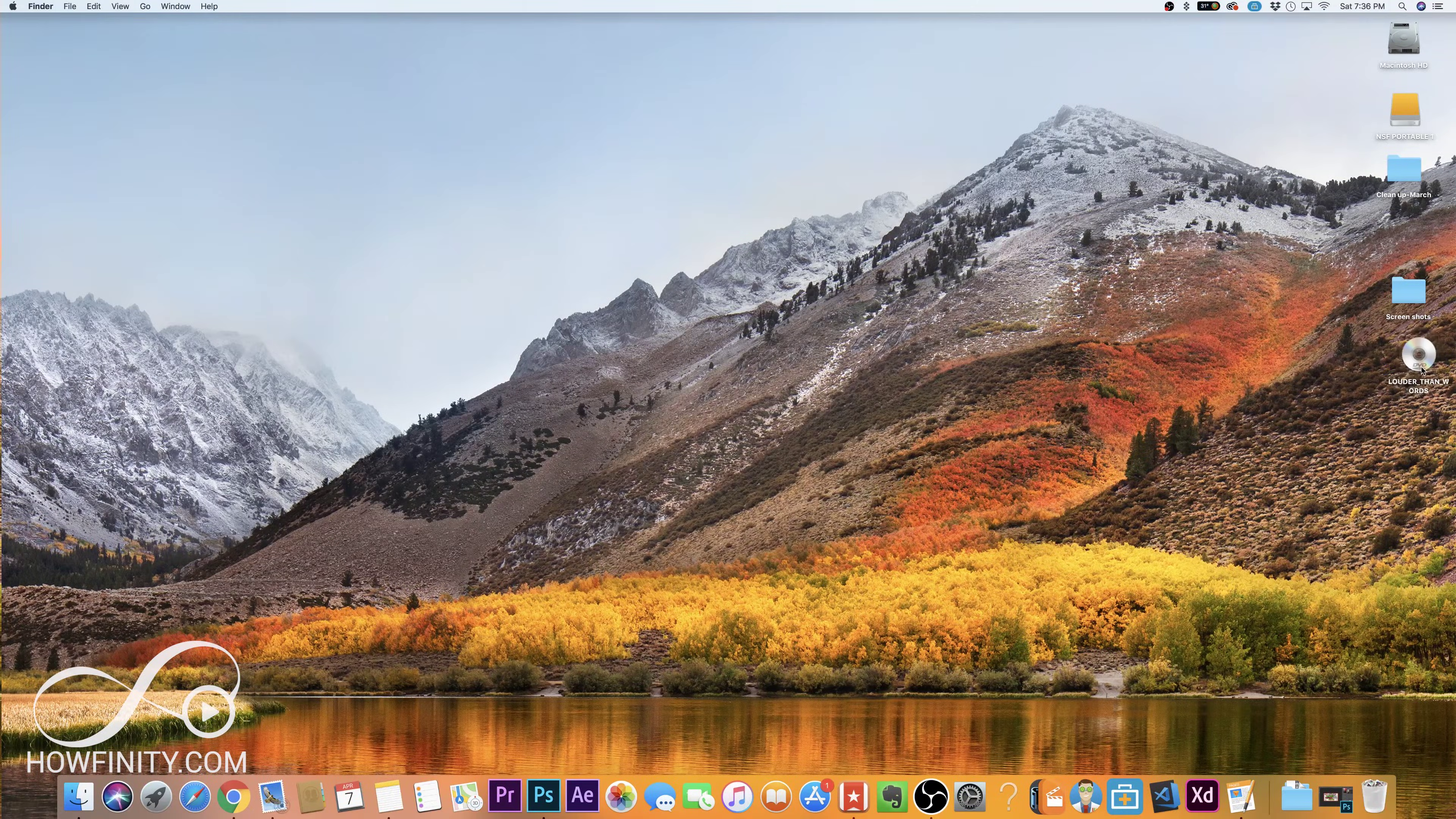
Move the LOUDER_THAN_WORDS DVD icon to the left side of the desktop.
{"action": "left_click_drag", "start_coordinate": [1421, 369], "coordinate": [318, 198]}
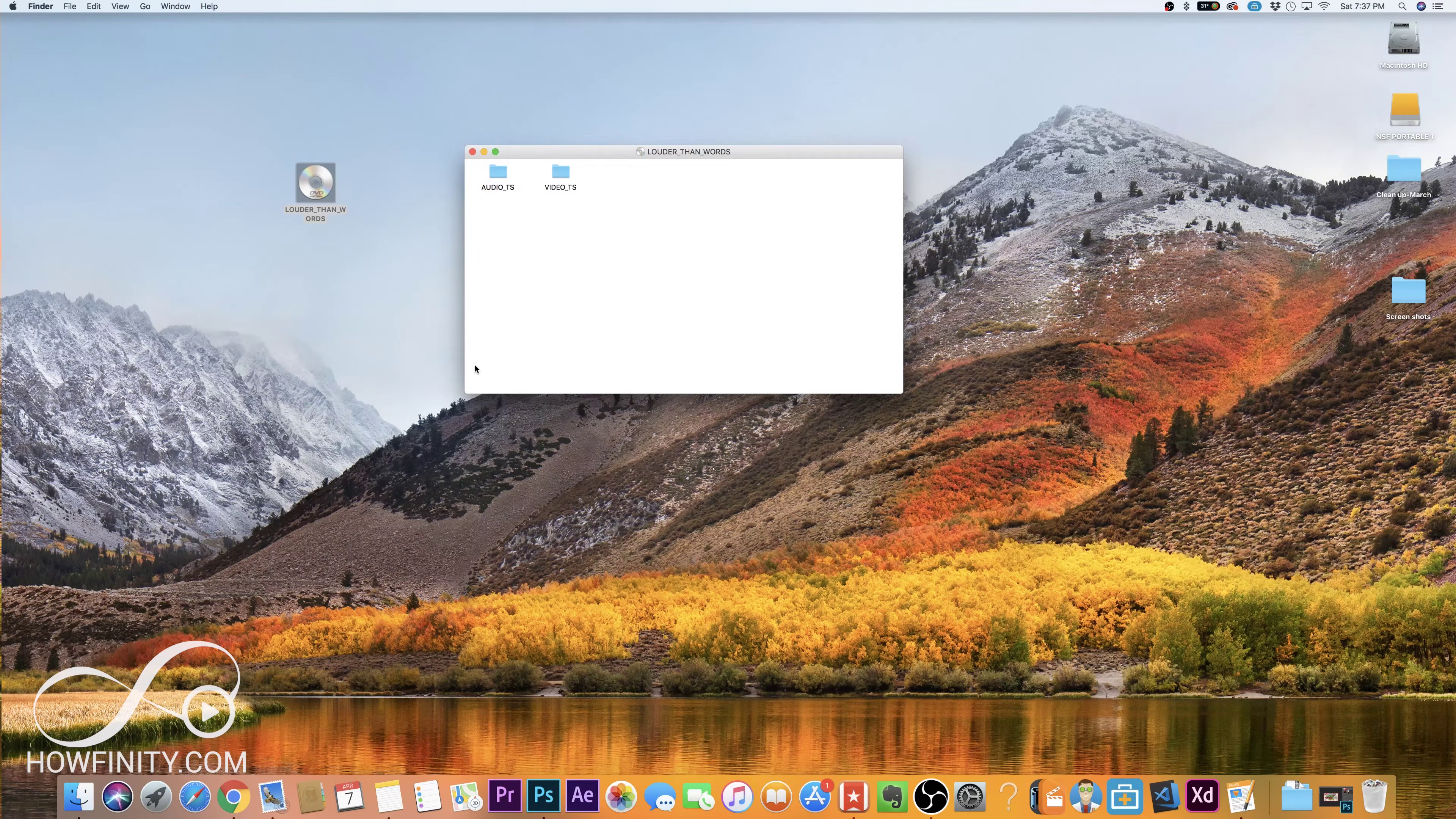
In Chrome, get HandBrake-1.0.7.dmg for Mac from handbrake.fr's Other Platforms page and open it.
{"action": "left_click", "coordinate": [233, 796]}
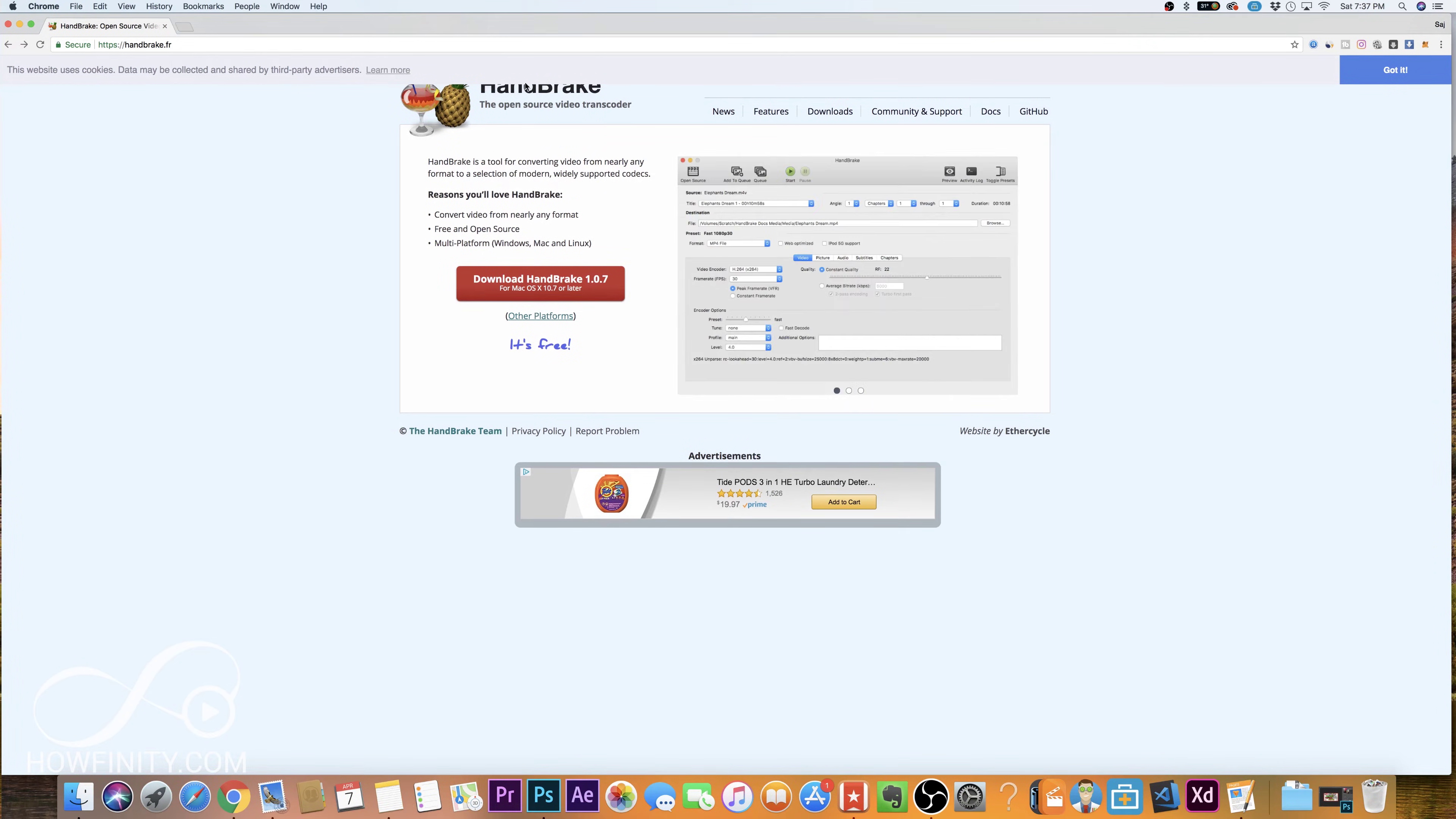
{"action": "left_click", "coordinate": [1395, 70]}
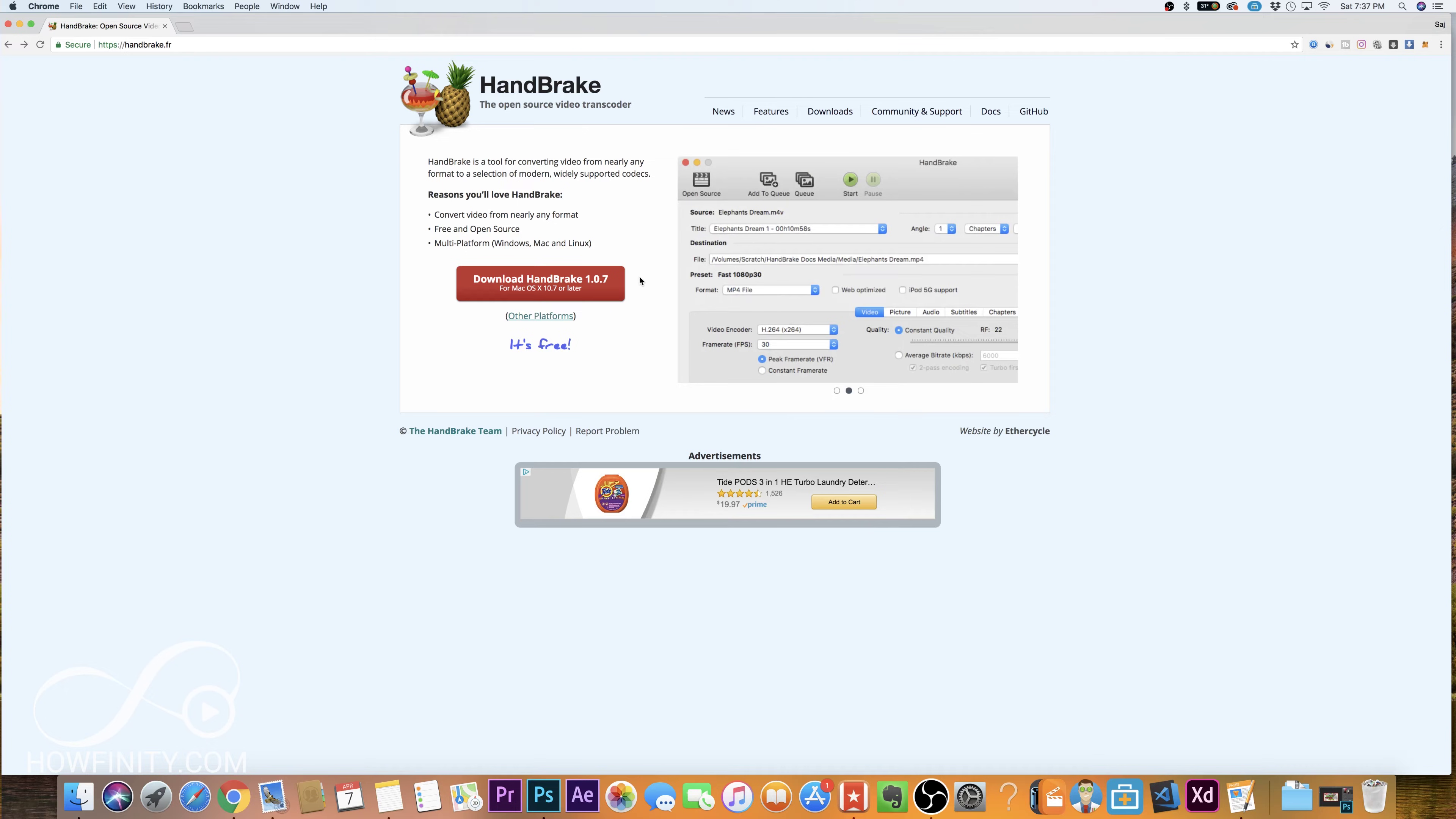
{"action": "left_click", "coordinate": [534, 316]}
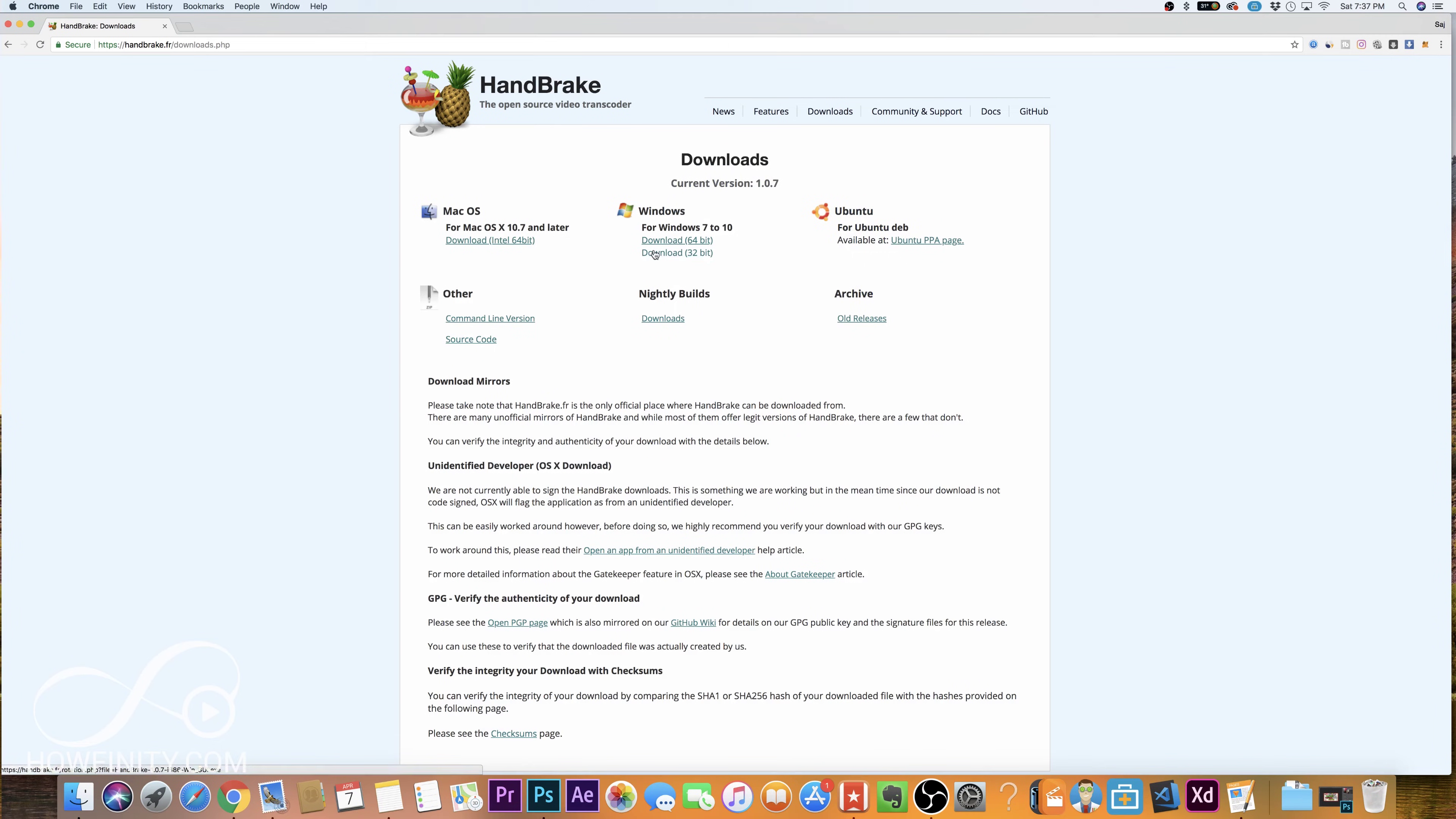
{"action": "left_click", "coordinate": [465, 241]}
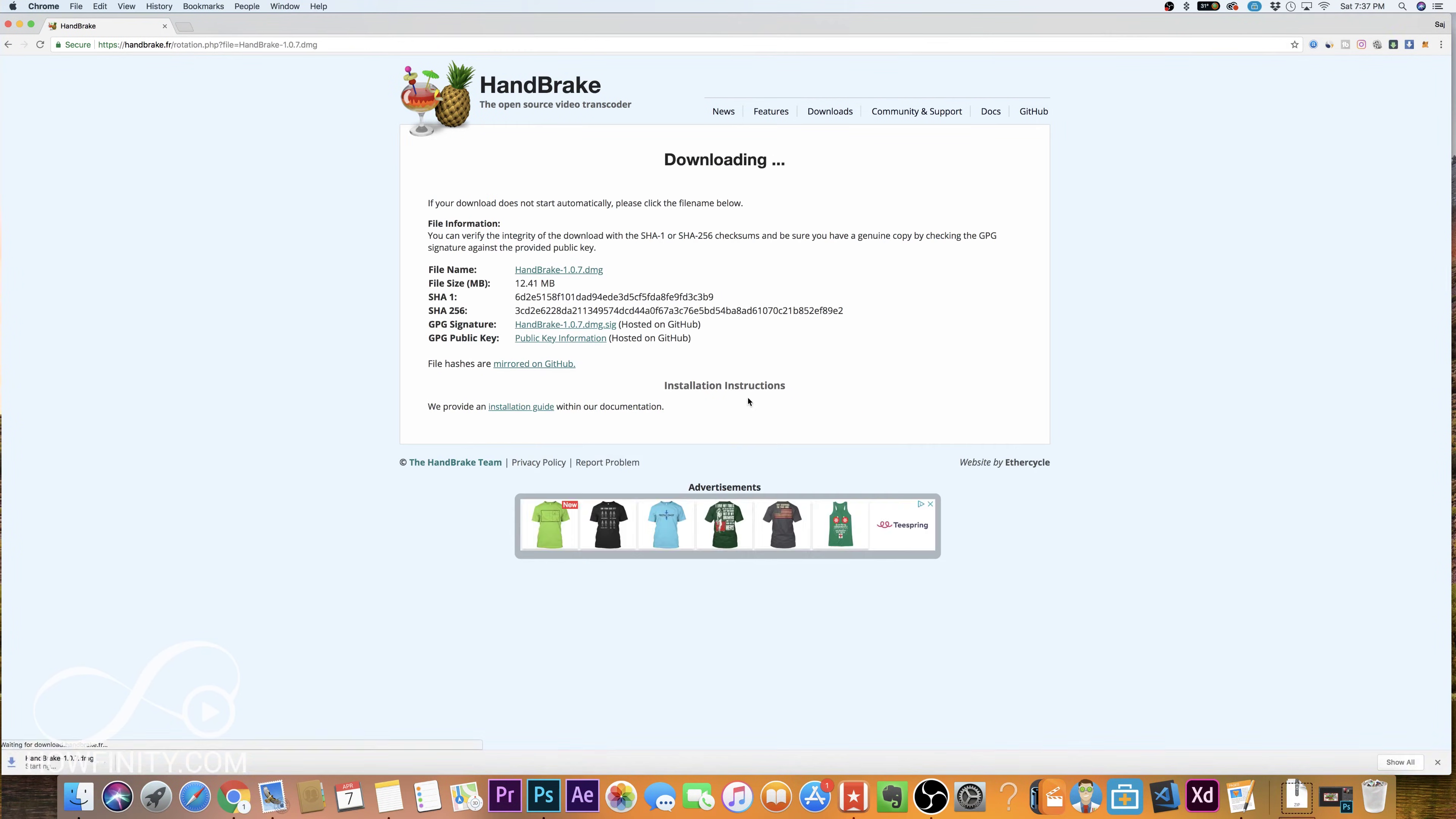
{"action": "left_click", "coordinate": [559, 270]}
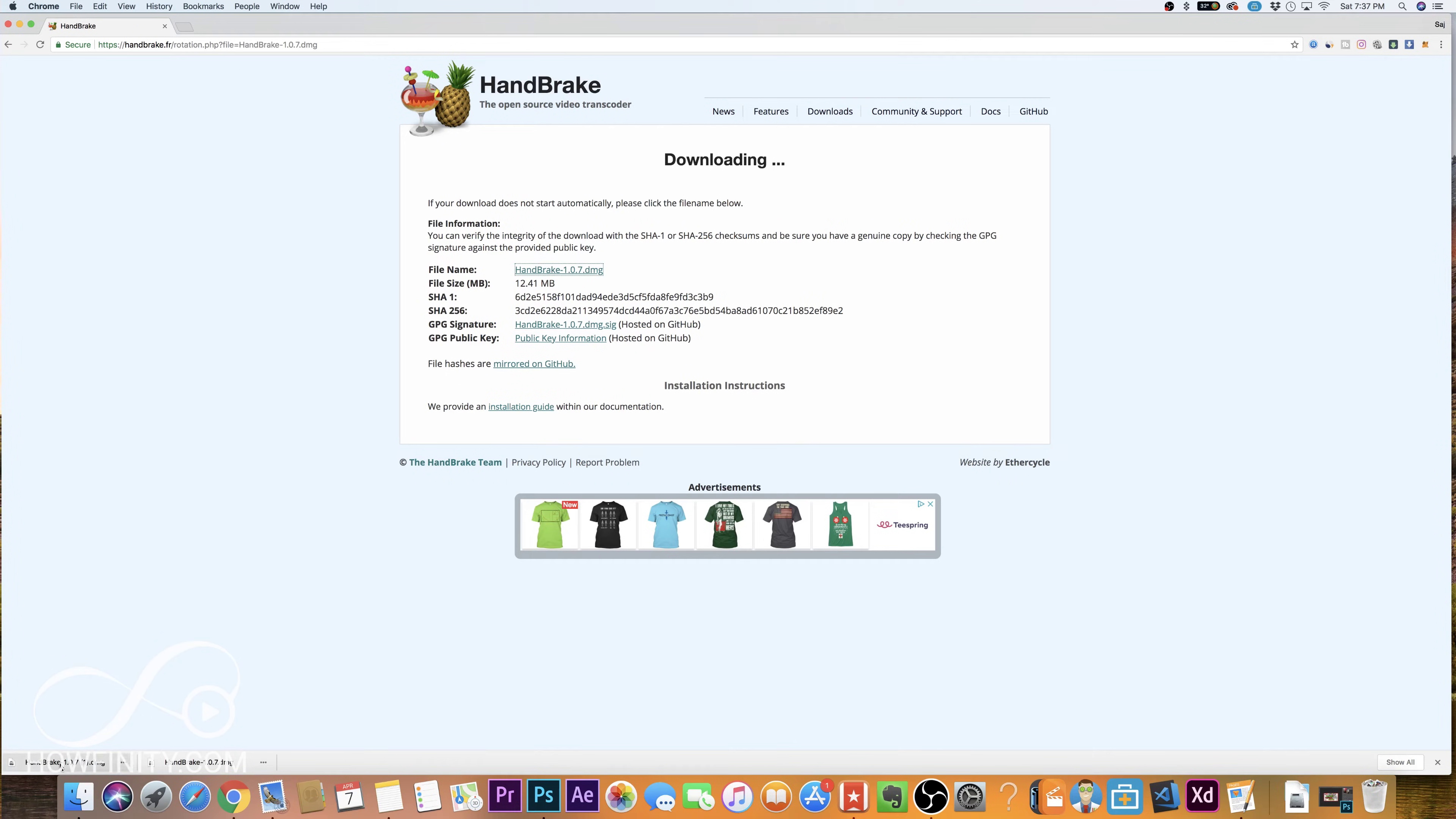
{"action": "left_click", "coordinate": [61, 763]}
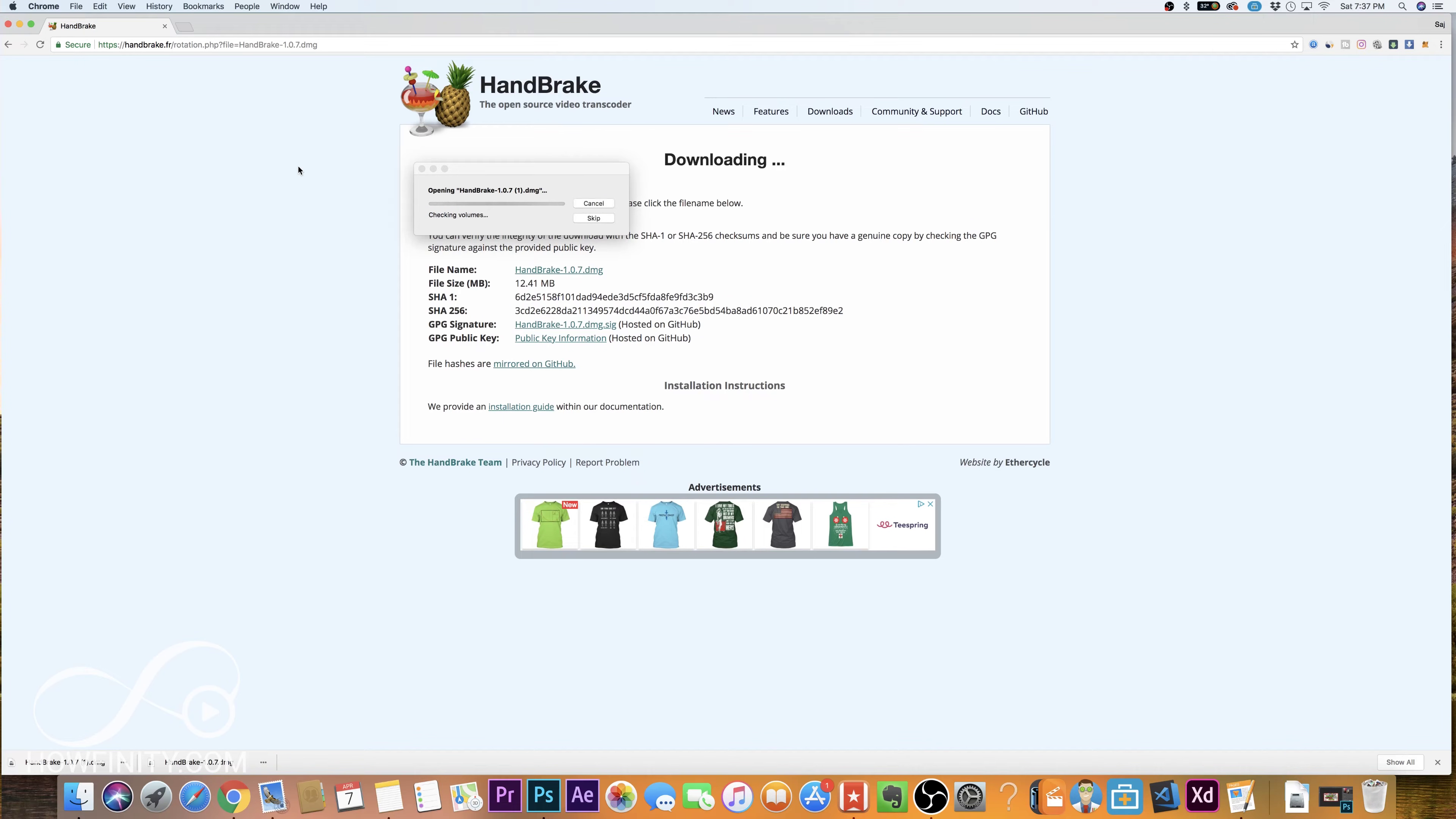
Hide Chrome and try launching HandBrake from the disk image, dismissing the unidentified-developer warning.
{"action": "key", "text": "super+h"}
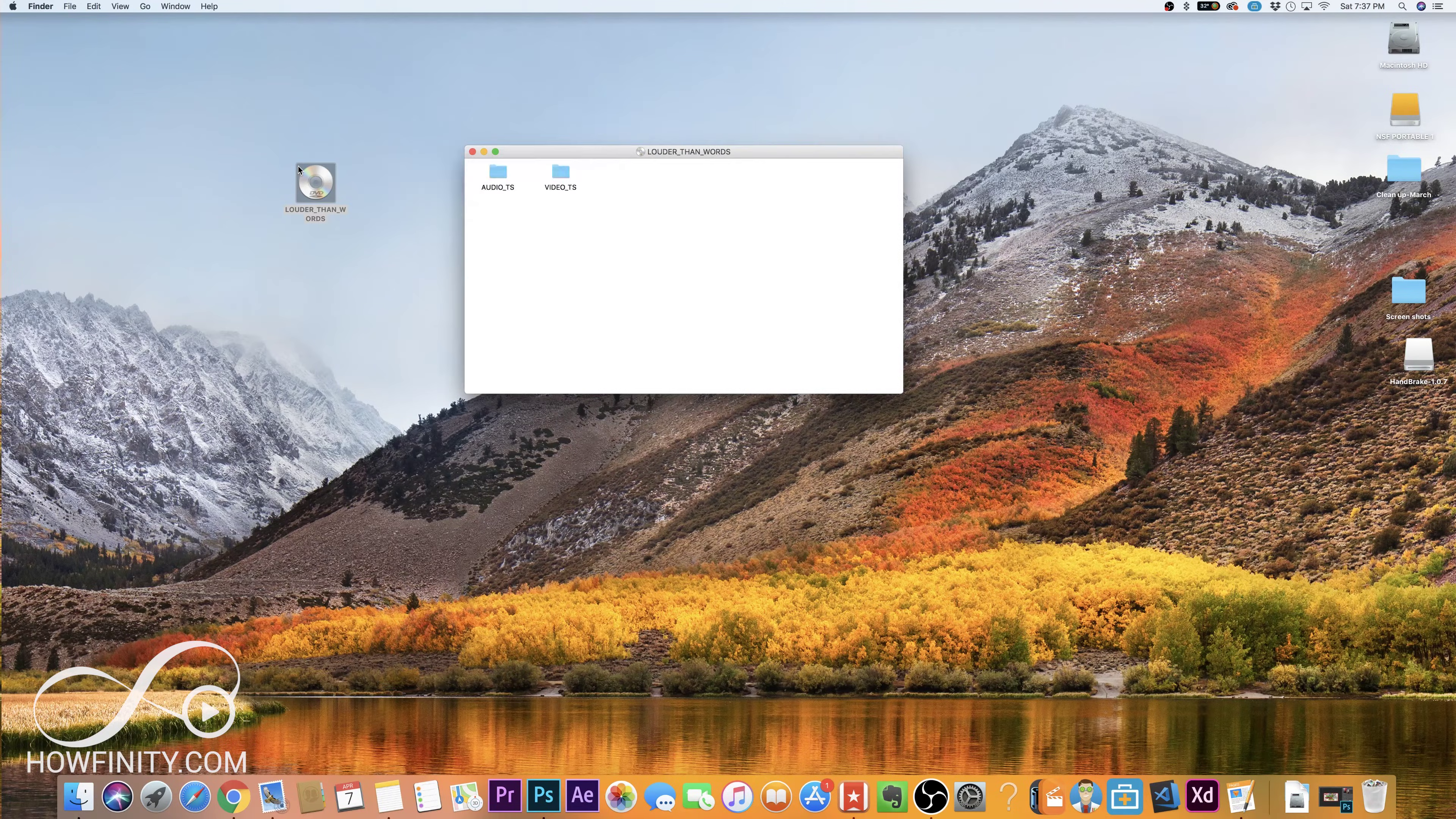
{"action": "left_click", "coordinate": [621, 189]}
{"action": "double_click", "coordinate": [621, 192]}
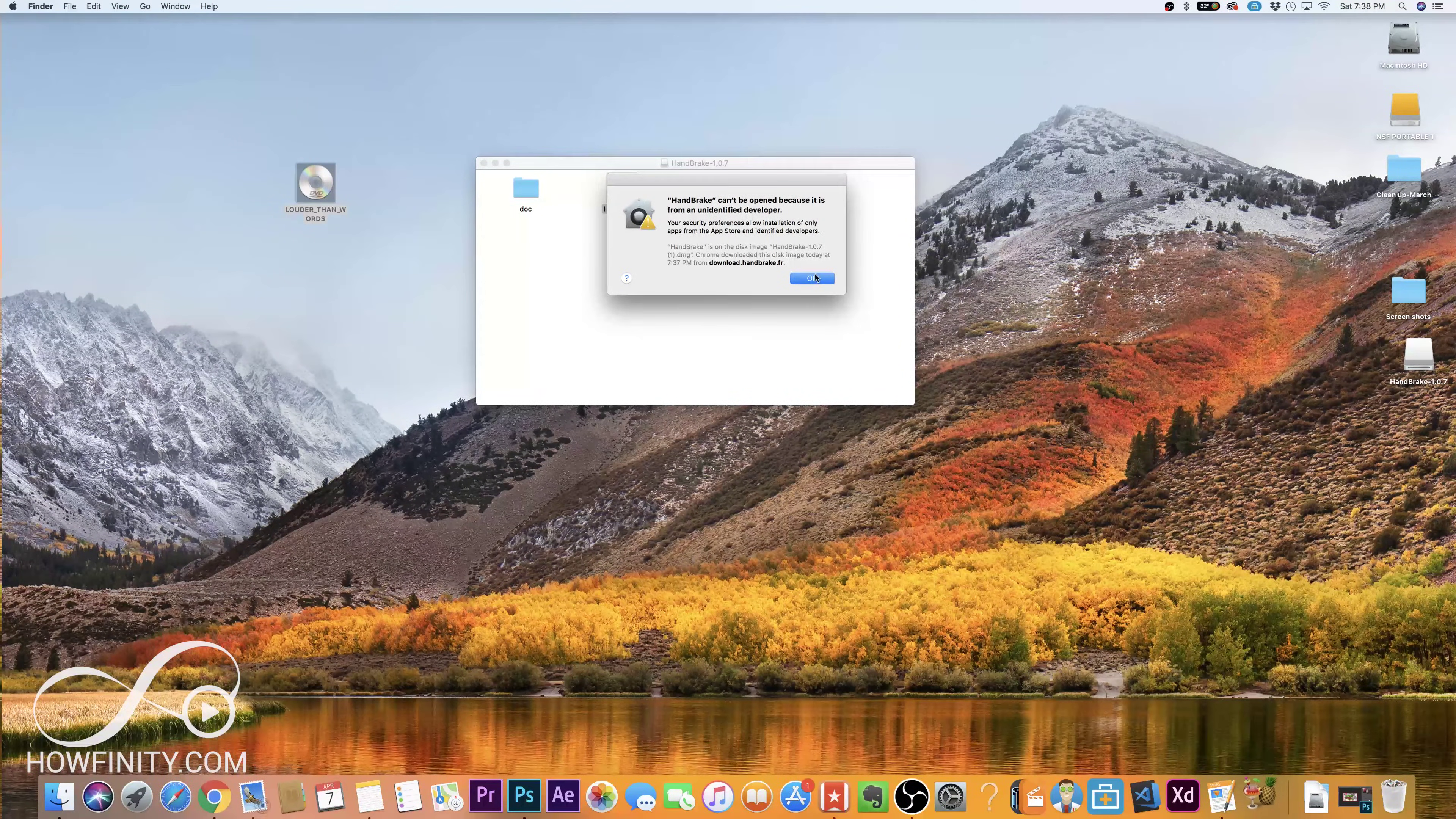
{"action": "left_click", "coordinate": [807, 277]}
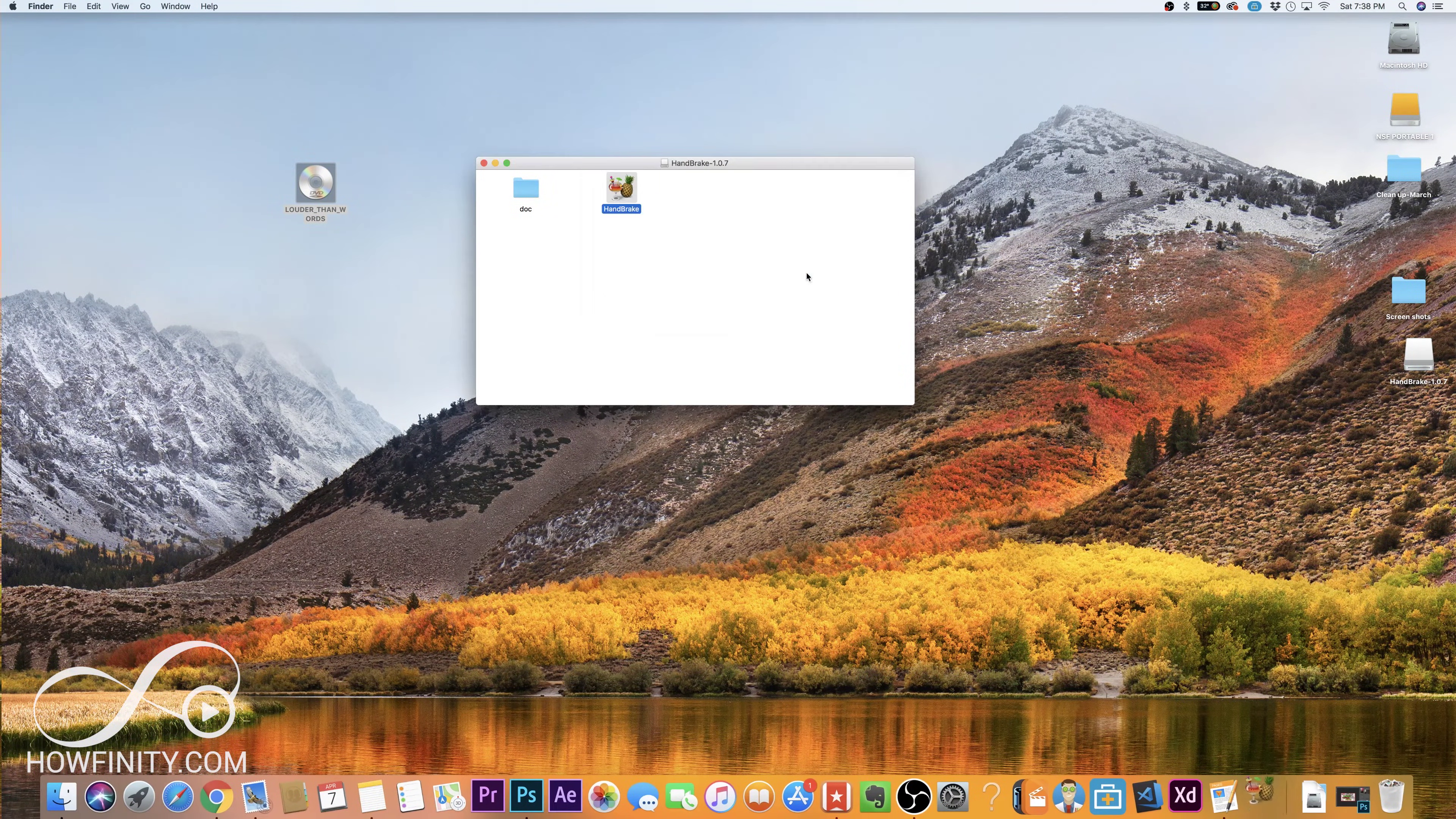
Open HandBrake via its shortcut-menu Open, confirm, and close the disk image window and source picker.
{"action": "left_click", "coordinate": [618, 191], "text": "ctrl"}
{"action": "left_click", "coordinate": [630, 191]}
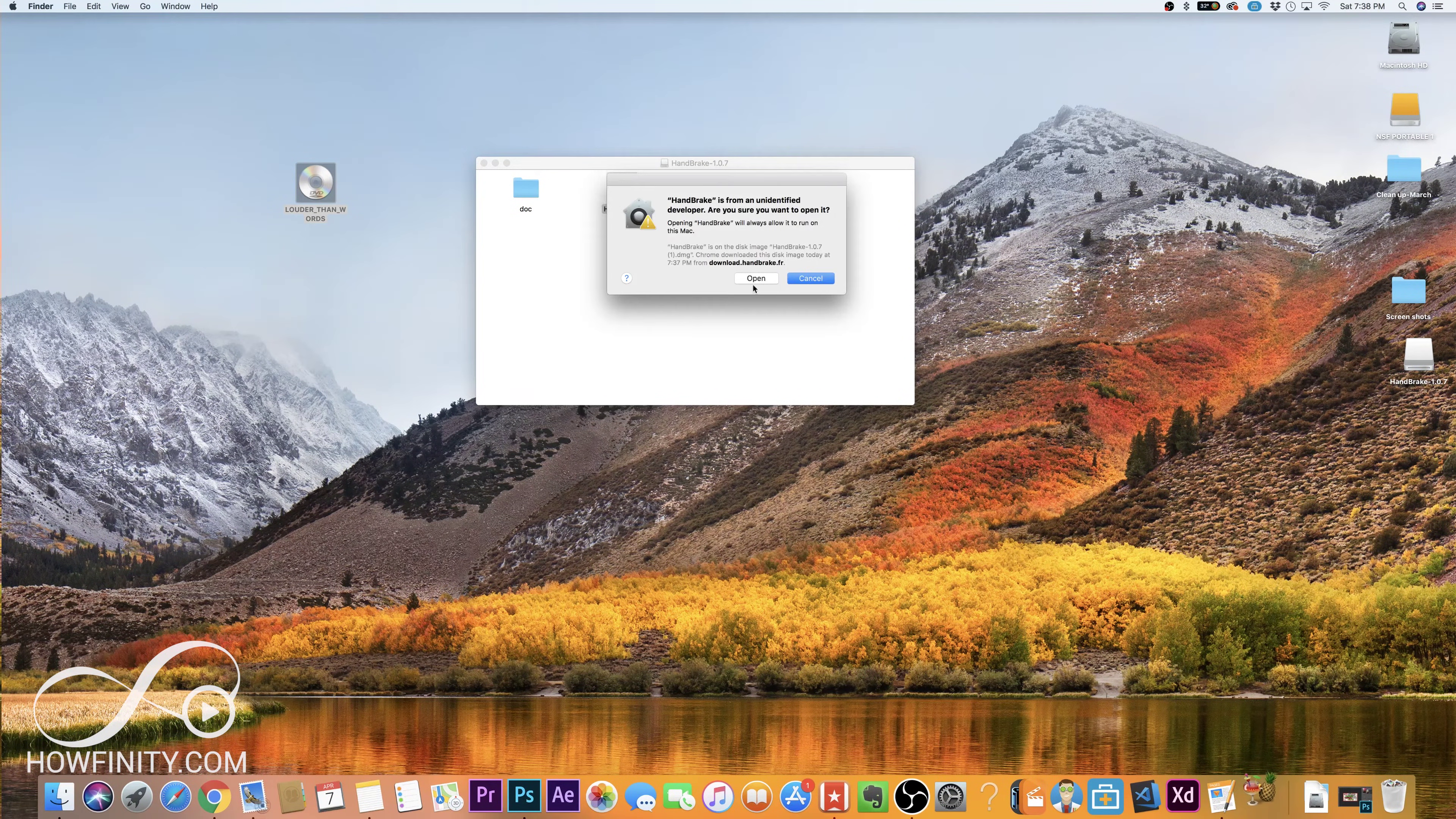
{"action": "left_click", "coordinate": [755, 278]}
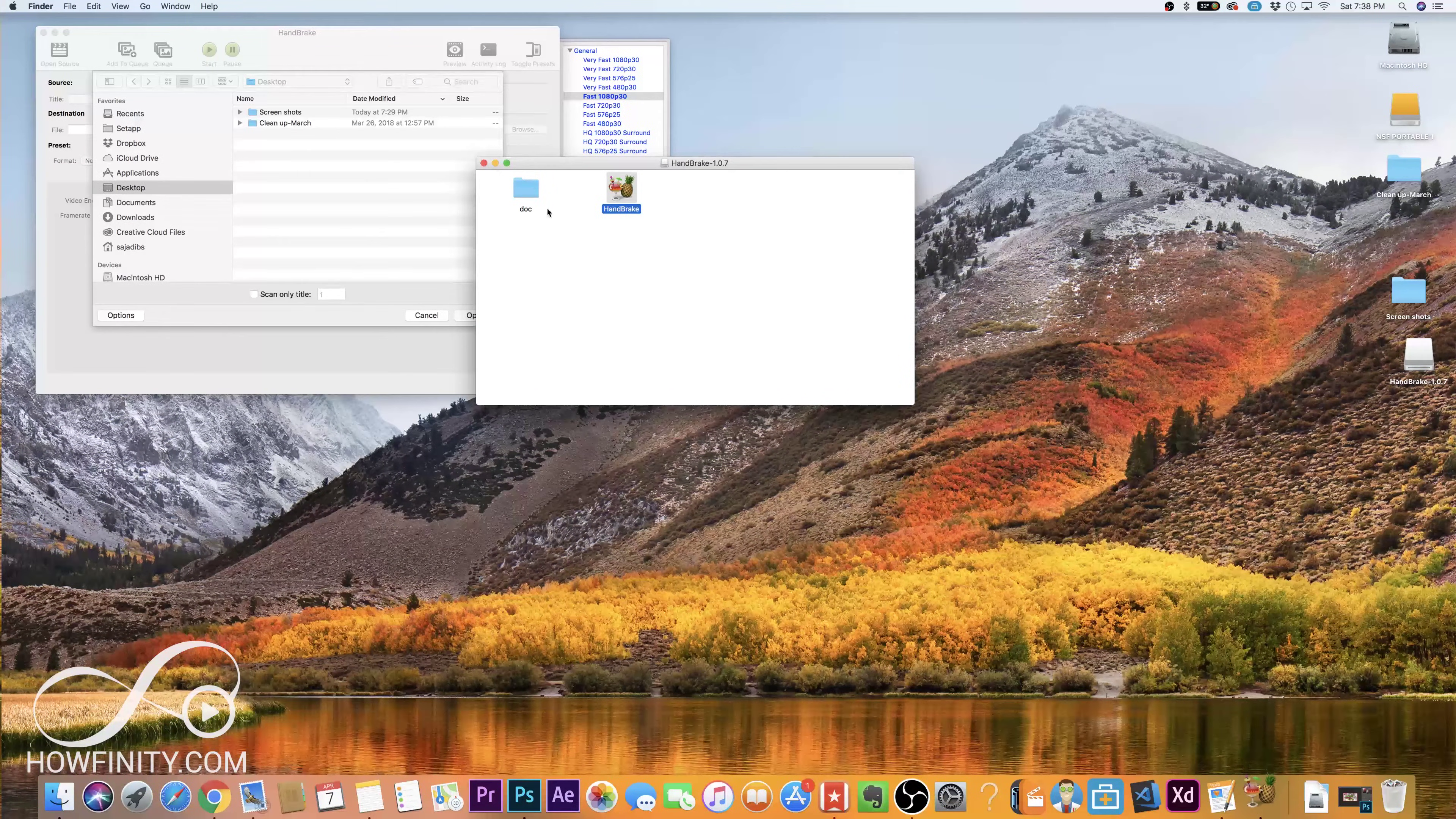
{"action": "left_click", "coordinate": [484, 164]}
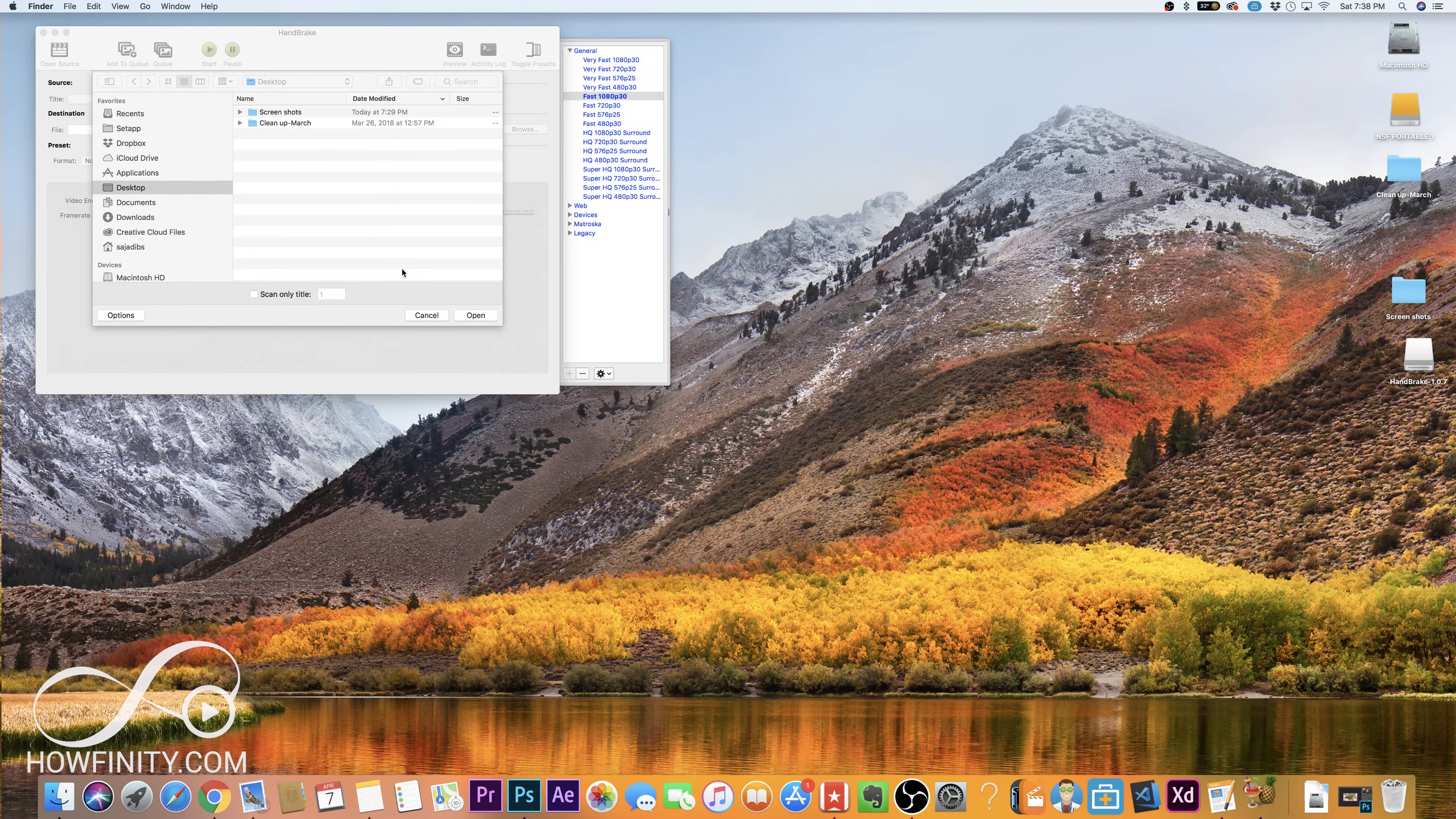
{"action": "left_click", "coordinate": [427, 315]}
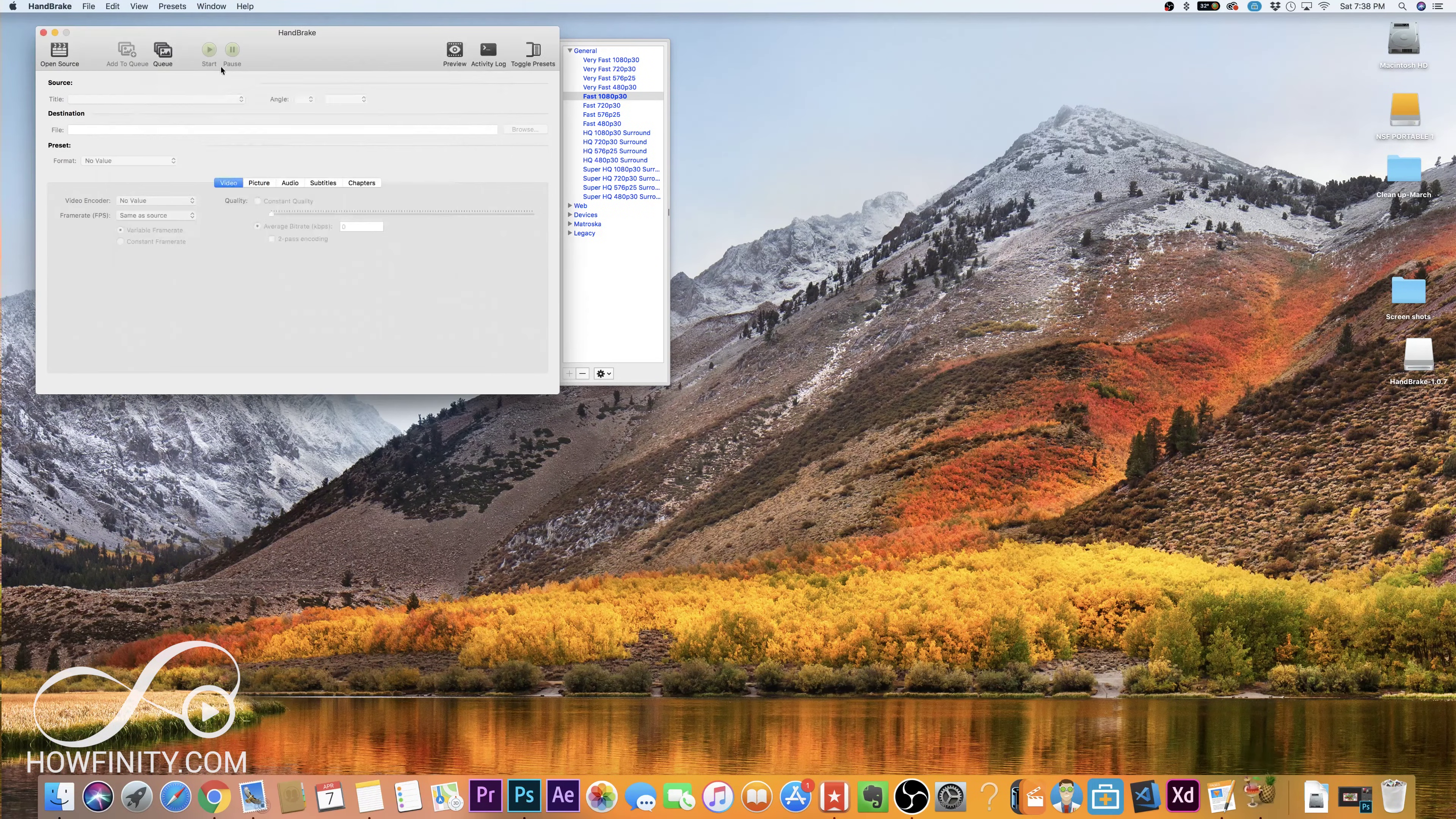
Center the HandBrake window and load the LOUDER_THAN_WORDS disc as the video source.
{"action": "left_click_drag", "start_coordinate": [277, 47], "coordinate": [502, 229]}
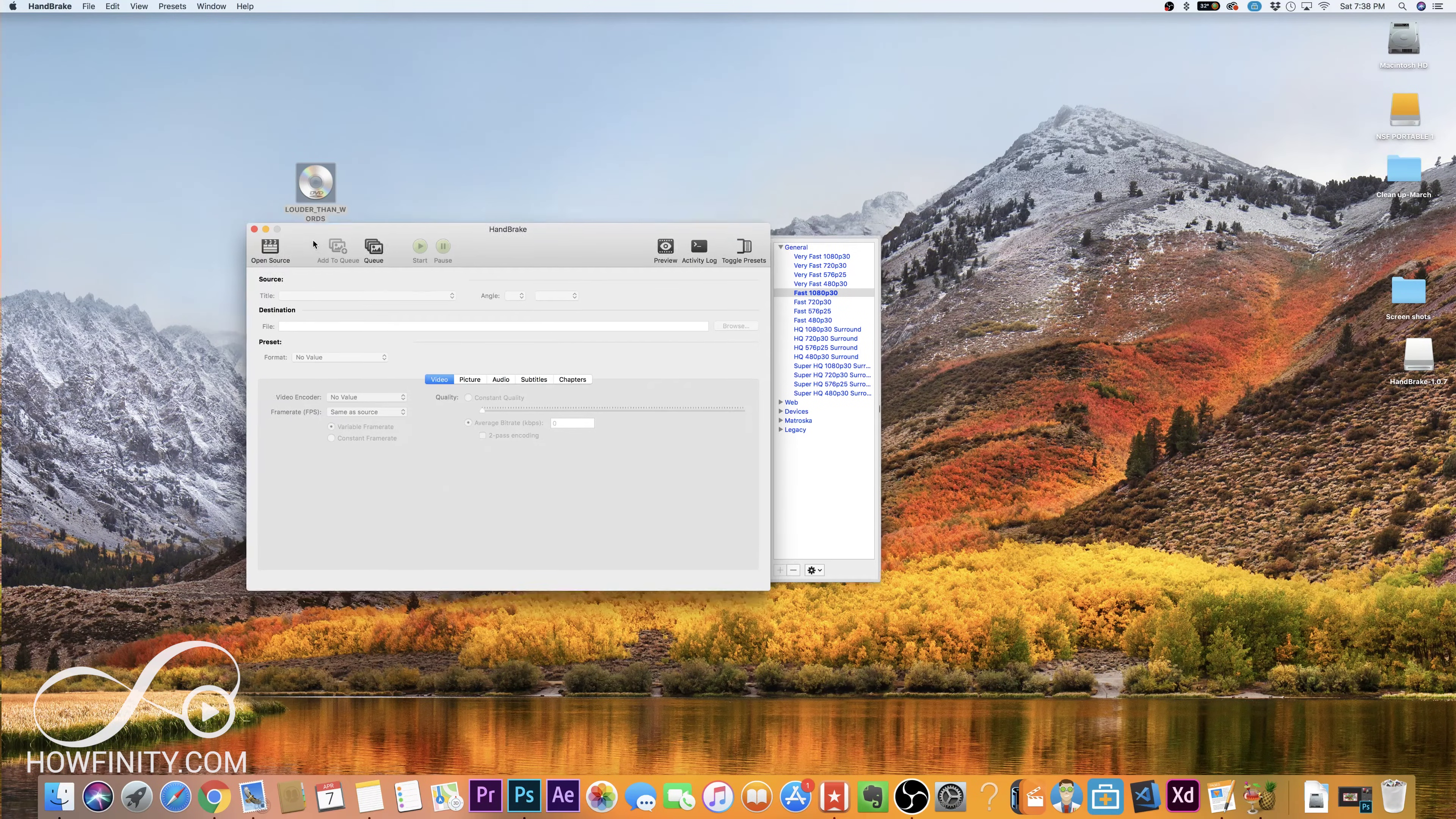
{"action": "left_click", "coordinate": [268, 254]}
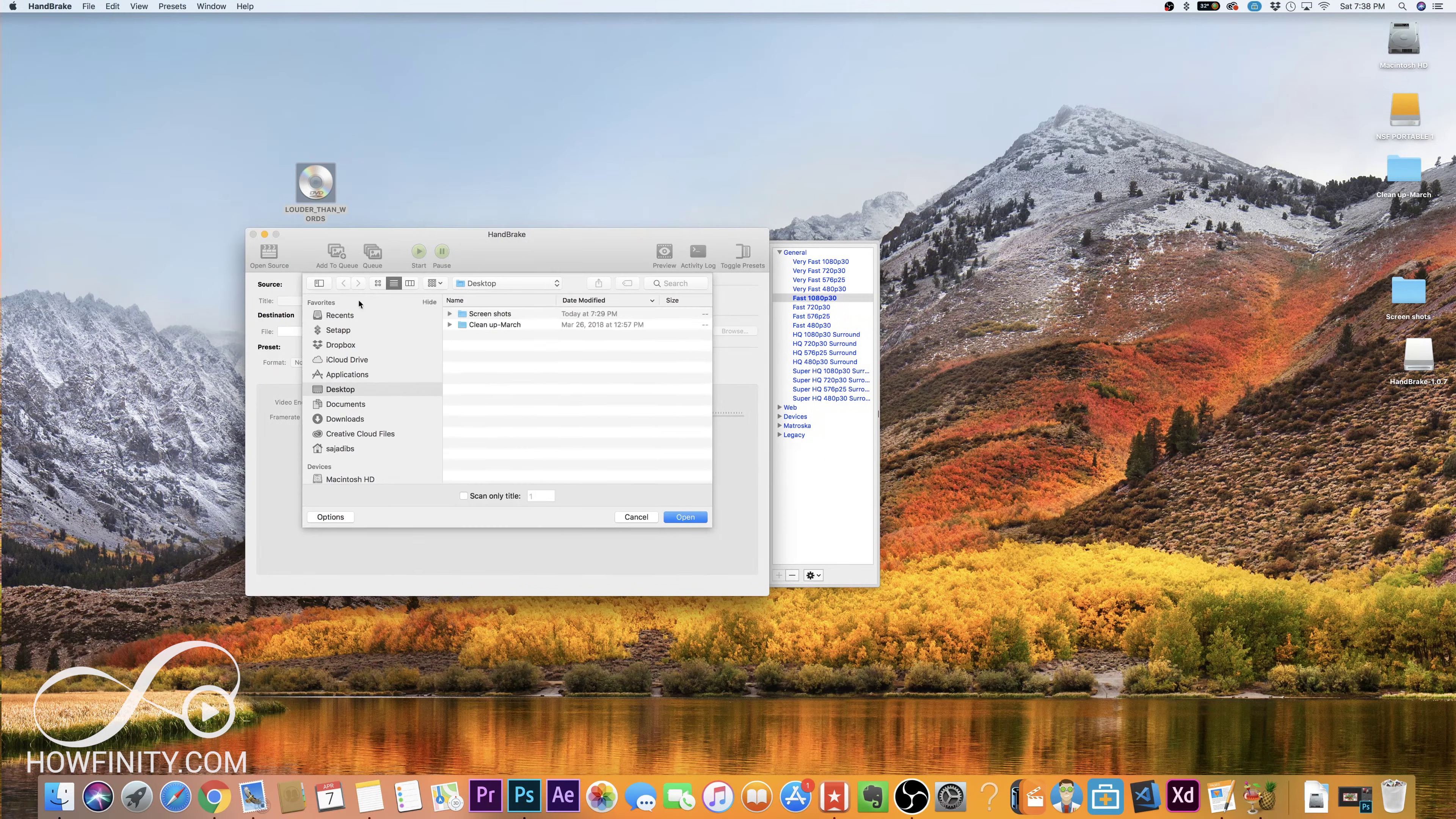
{"action": "scroll", "coordinate": [364, 424], "scroll_direction": "down", "scroll_amount": 3}
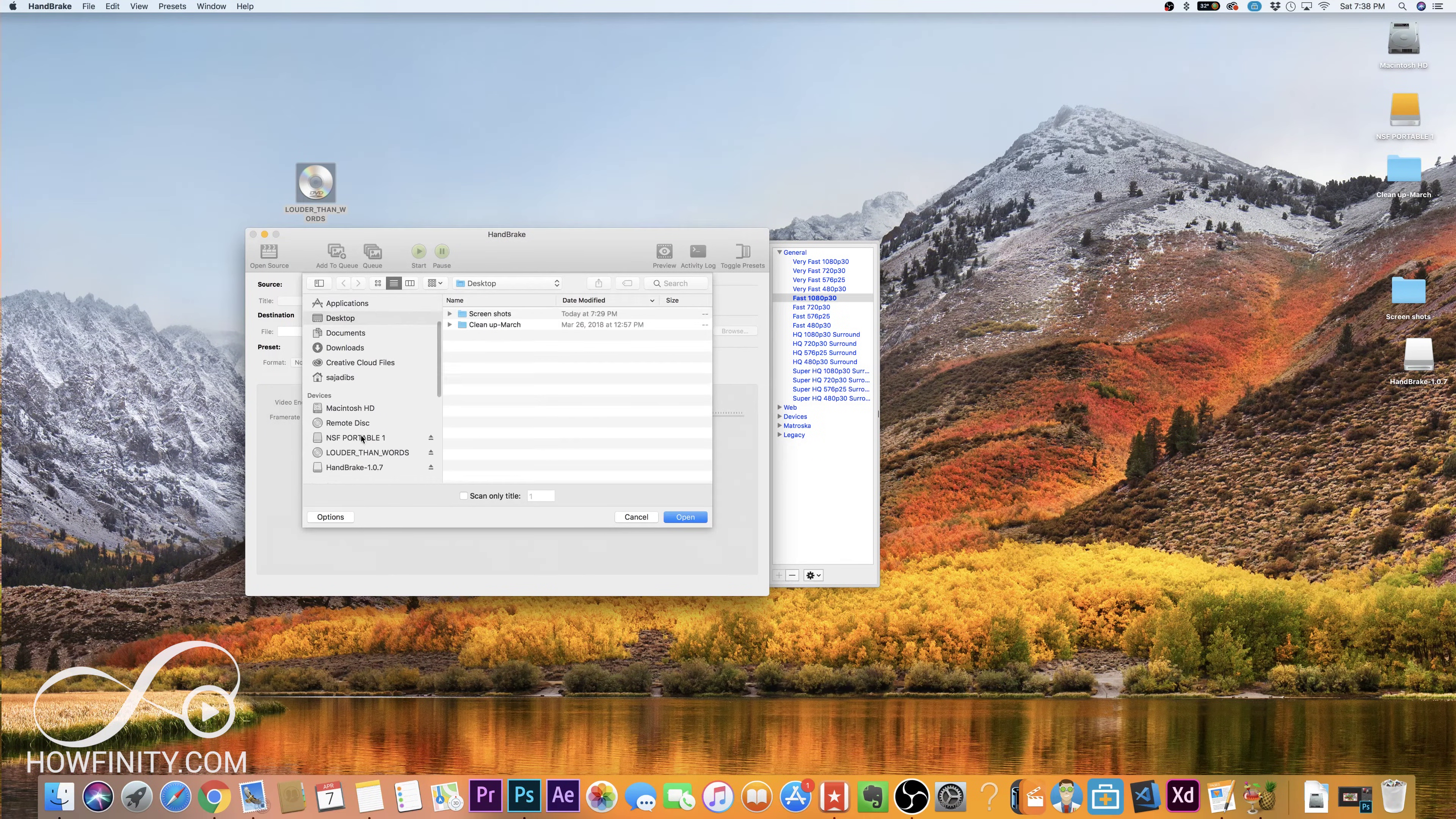
{"action": "left_click", "coordinate": [367, 454]}
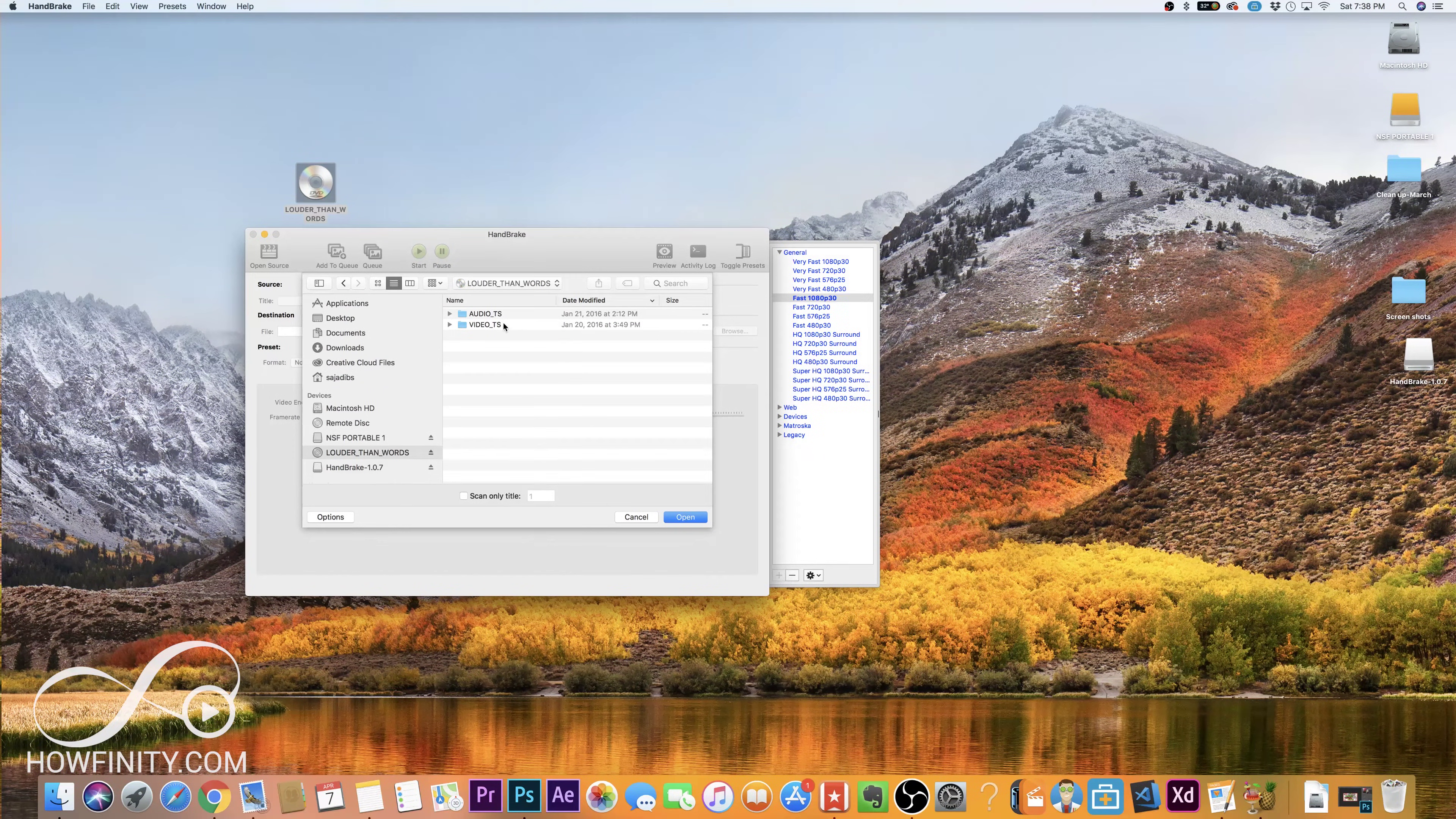
{"action": "left_click", "coordinate": [681, 518]}
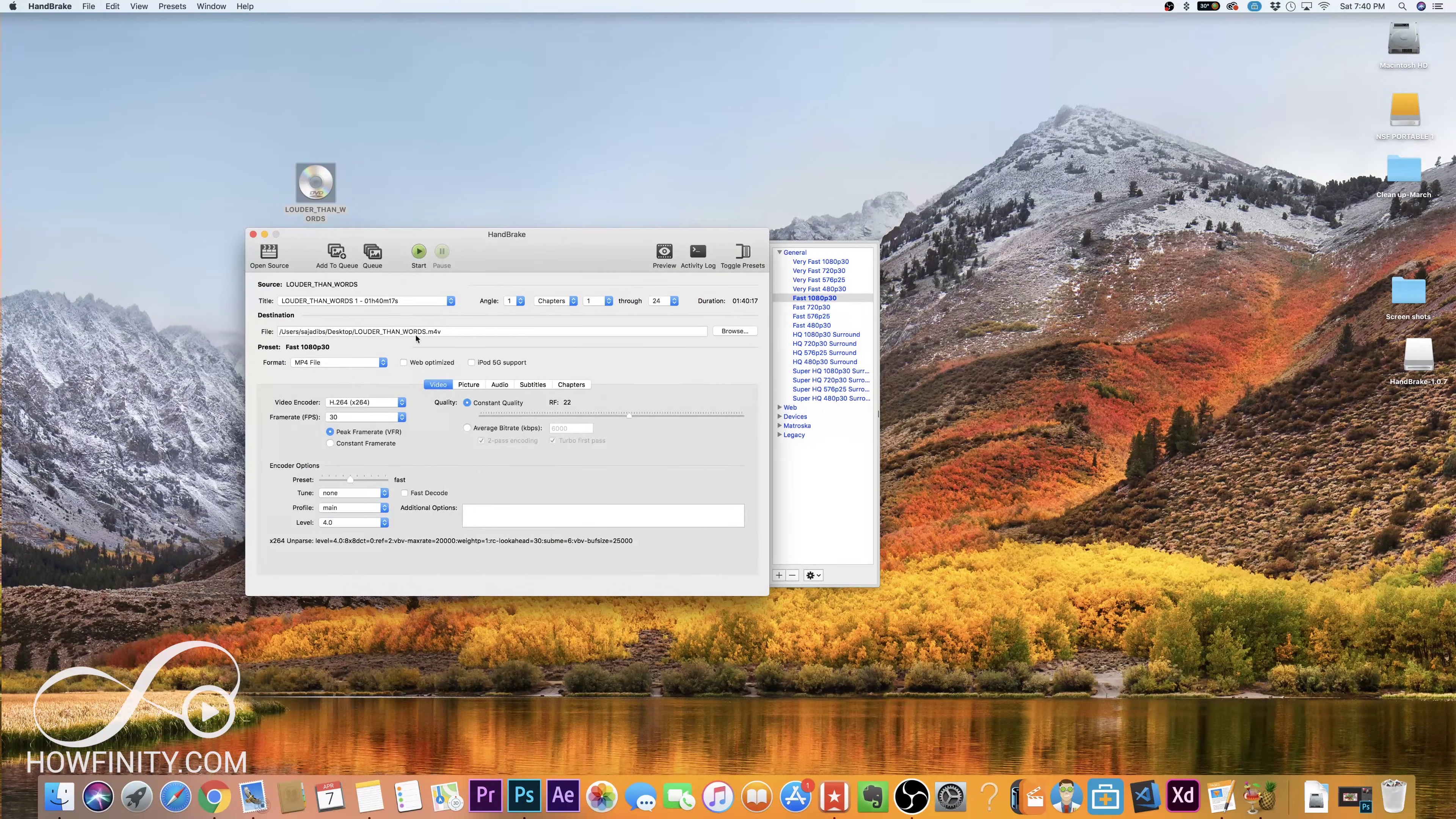
Select the LOUDER_THAN_WORDS 1 title and keep MP4 File as the output format.
{"action": "left_click", "coordinate": [322, 302]}
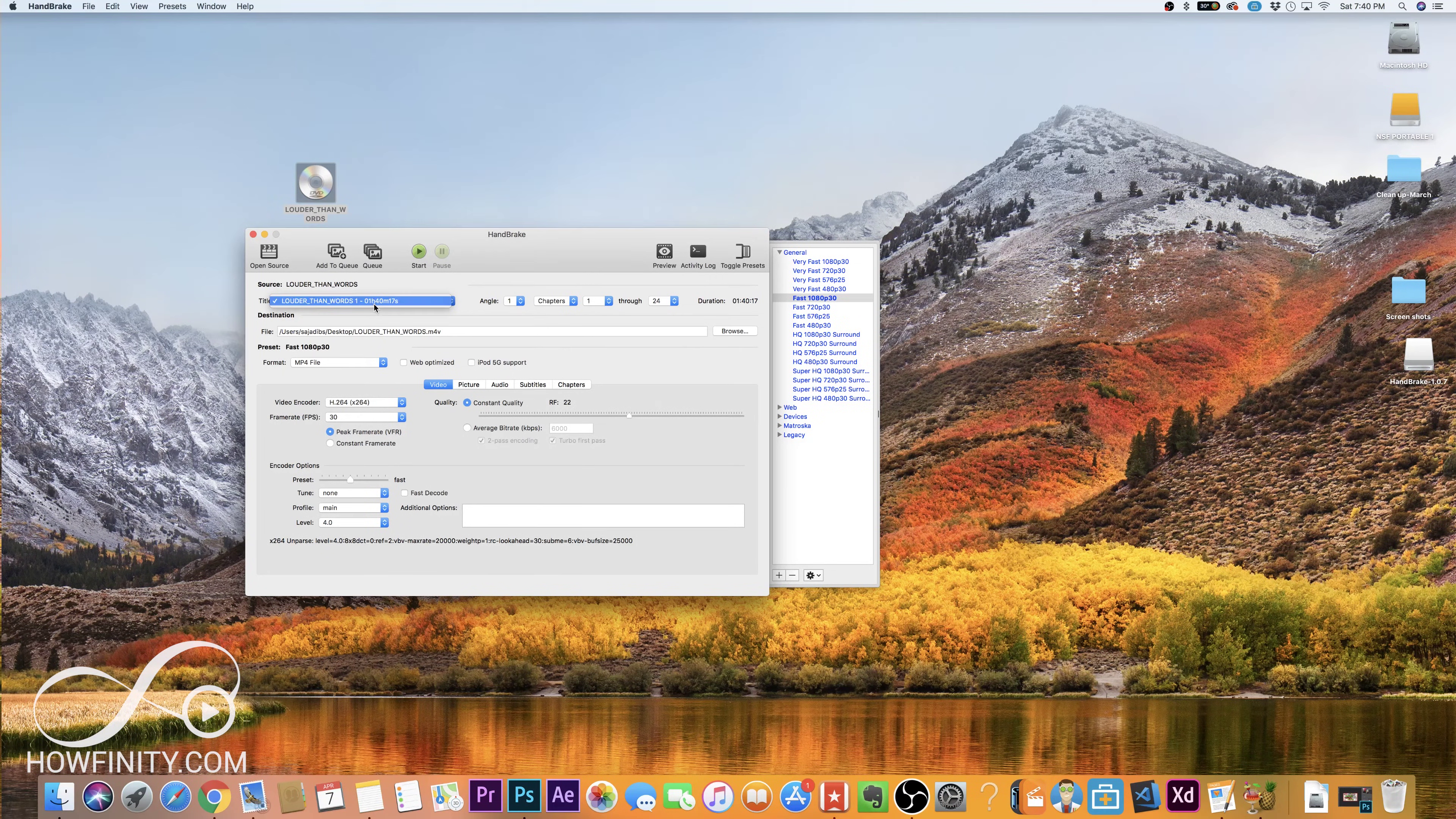
{"action": "left_click", "coordinate": [380, 308]}
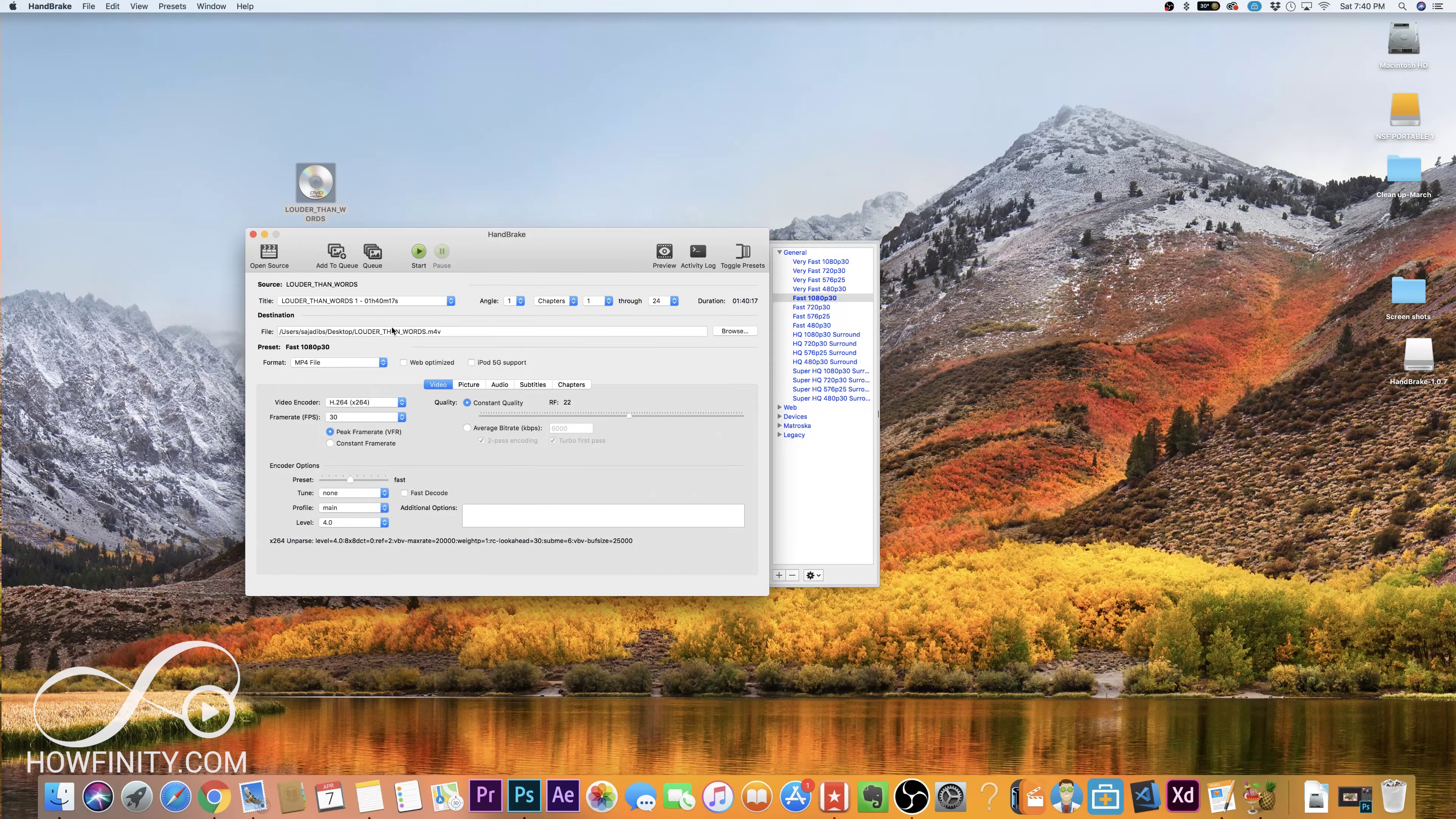
{"action": "left_click", "coordinate": [340, 364]}
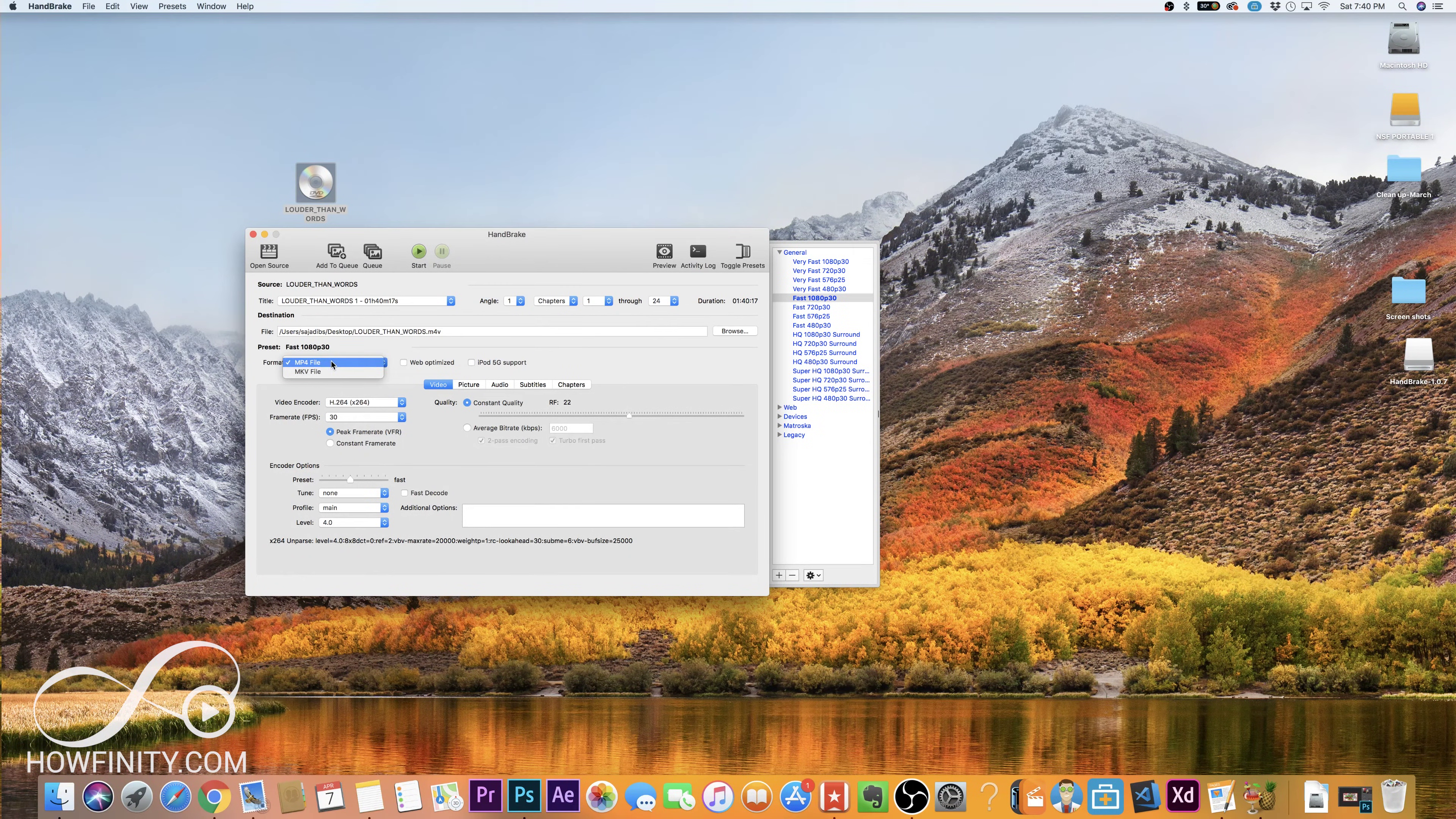
{"action": "left_click", "coordinate": [332, 364]}
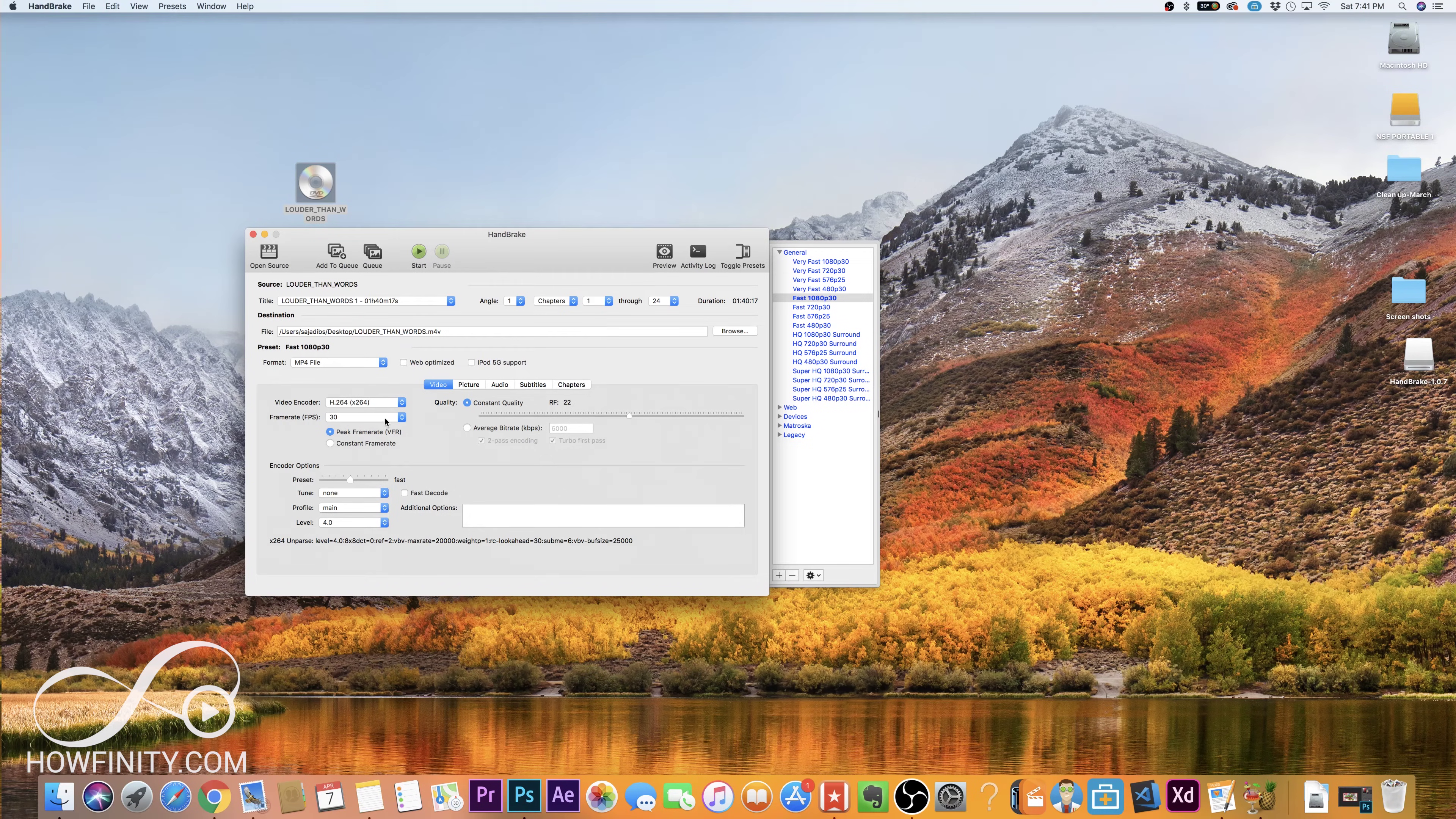
{"action": "left_click", "coordinate": [396, 418]}
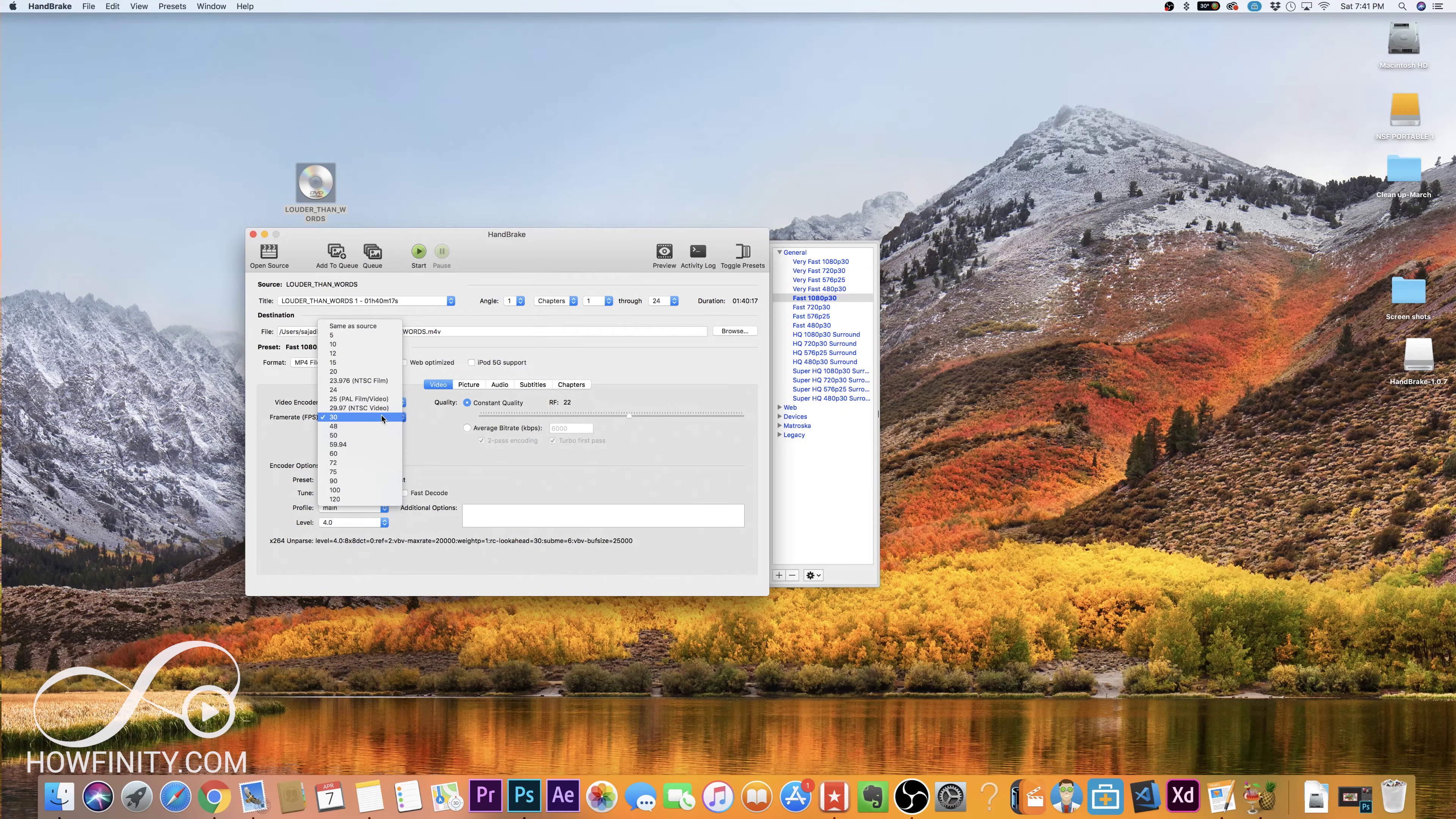
Choose 23.976 (NTSC Film) as the video frame rate.
{"action": "left_click", "coordinate": [374, 381]}
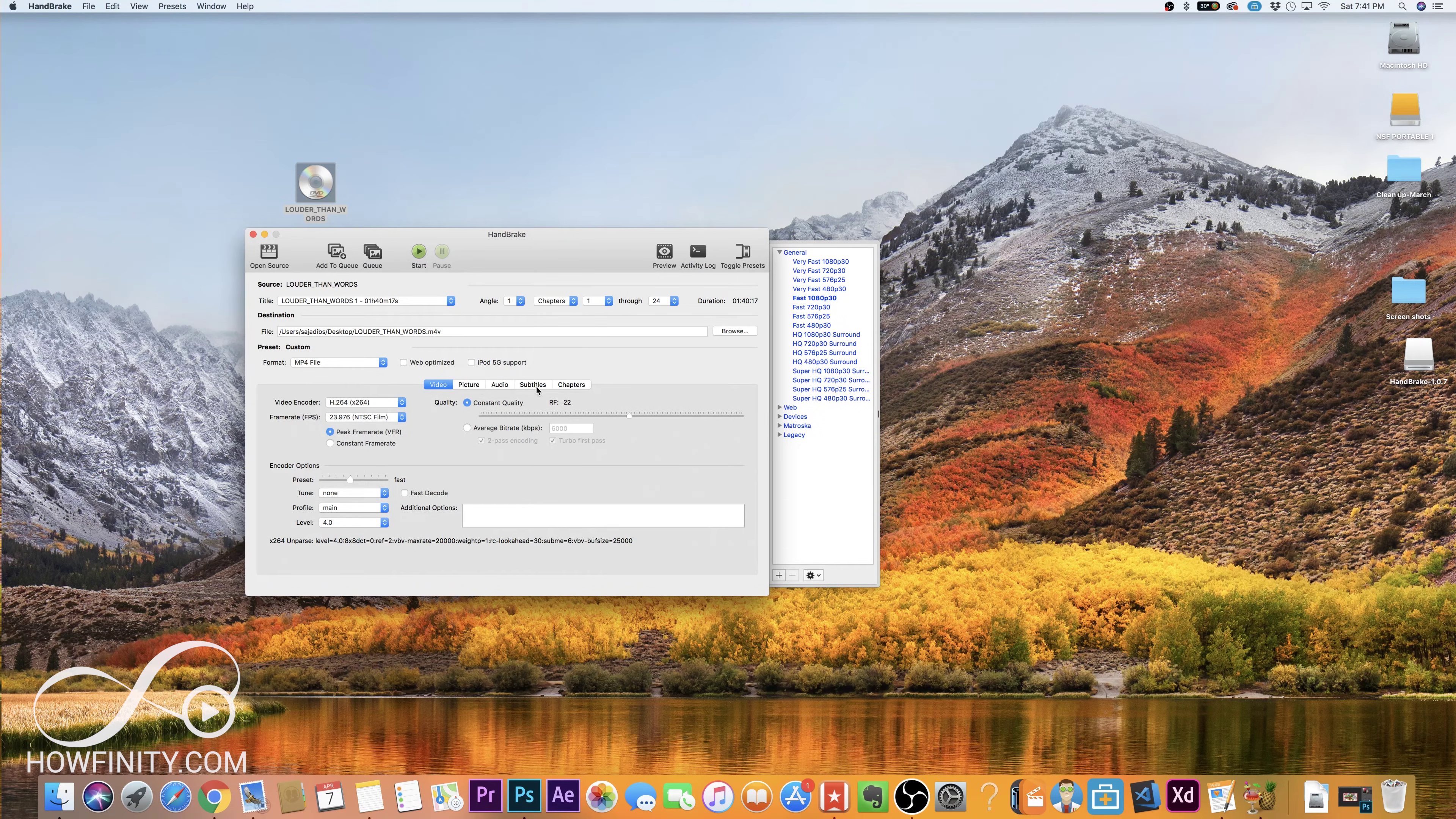
{"action": "left_click", "coordinate": [465, 384]}
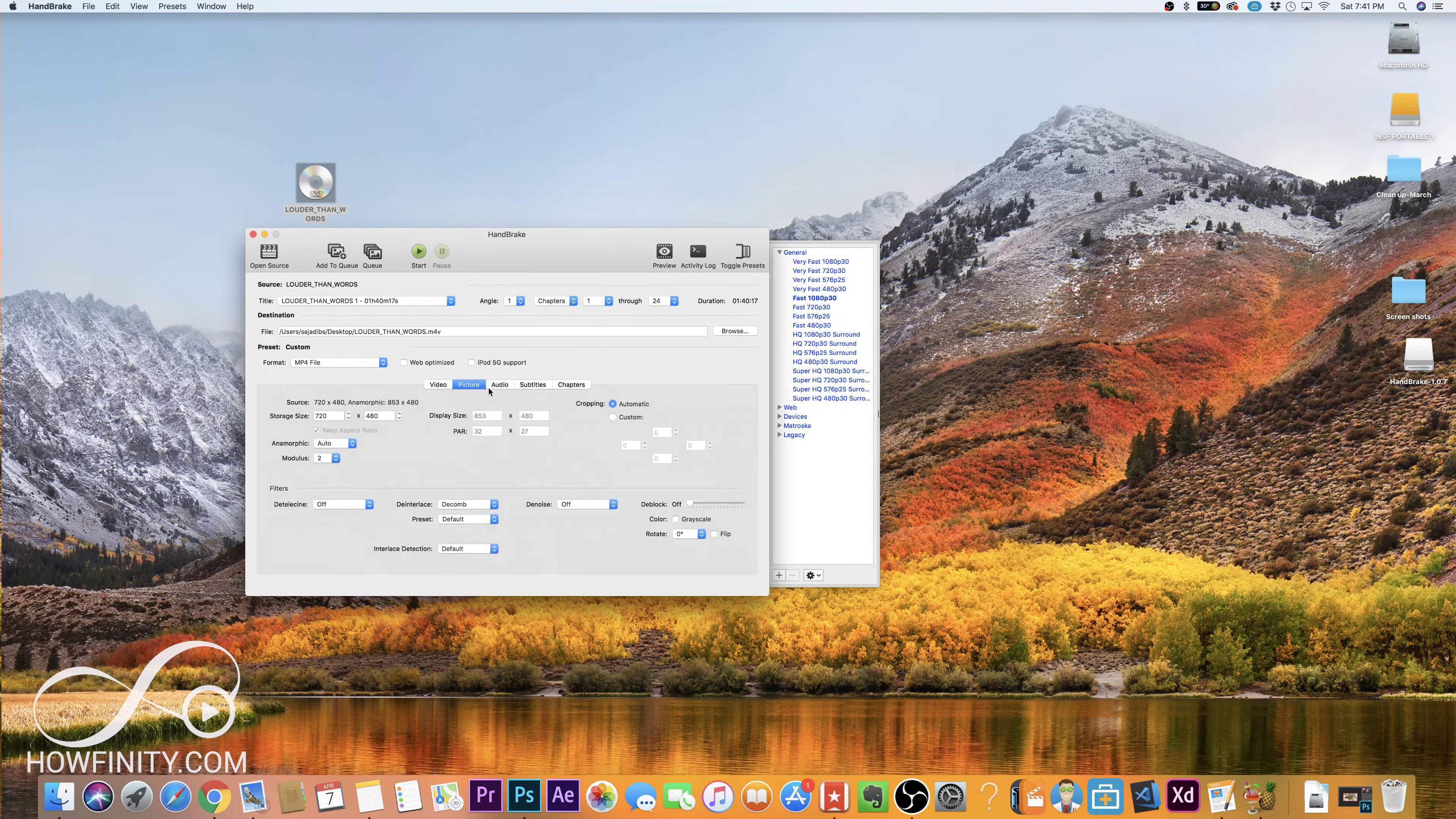
{"action": "left_click", "coordinate": [499, 386]}
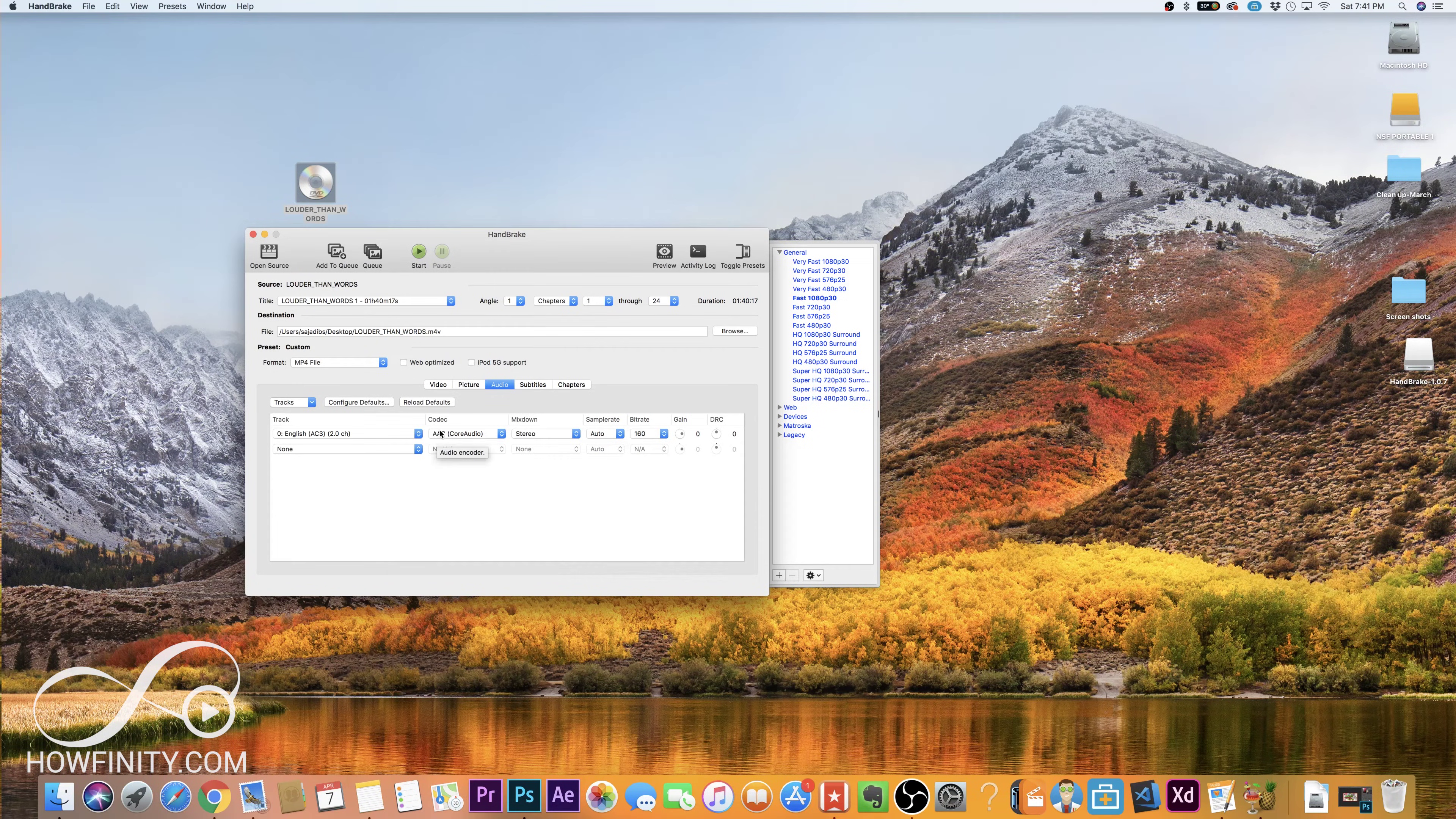
{"action": "left_click", "coordinate": [437, 385]}
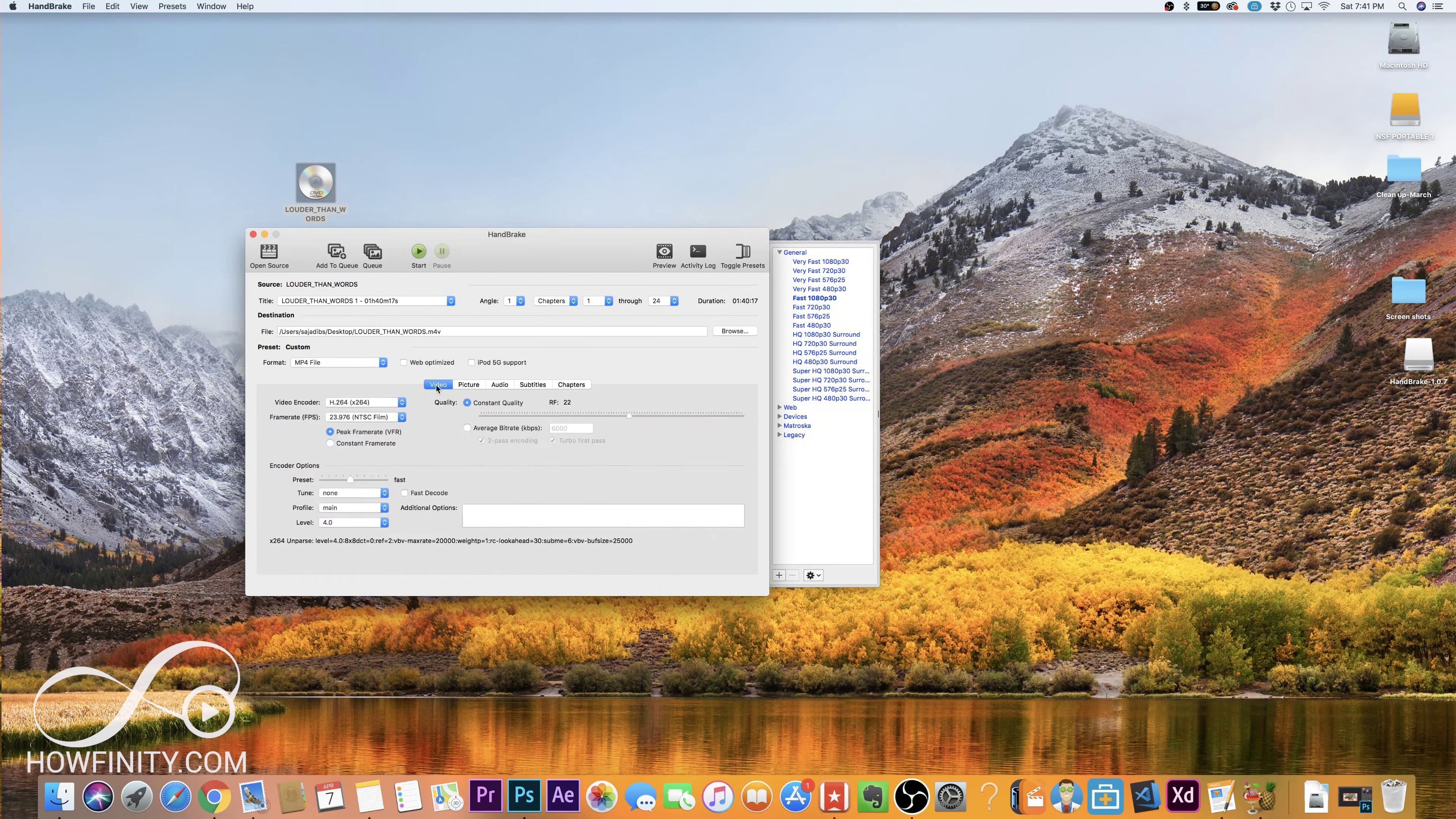
{"action": "left_click", "coordinate": [419, 253]}
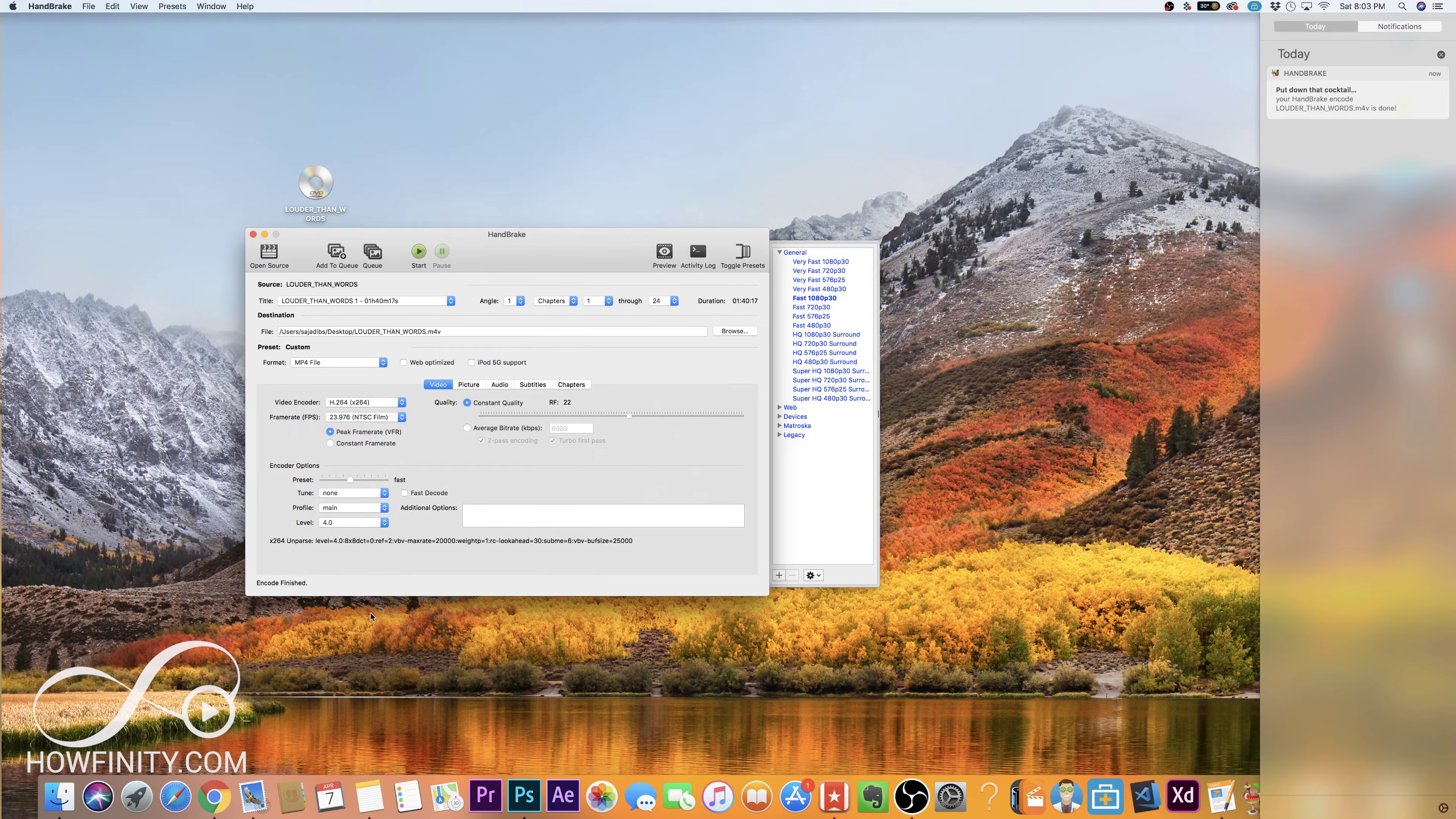
Move LOUDER_THAN_WORDS.m4v beside the DVD icon and check it in Quick Look.
{"action": "left_click", "coordinate": [338, 591]}
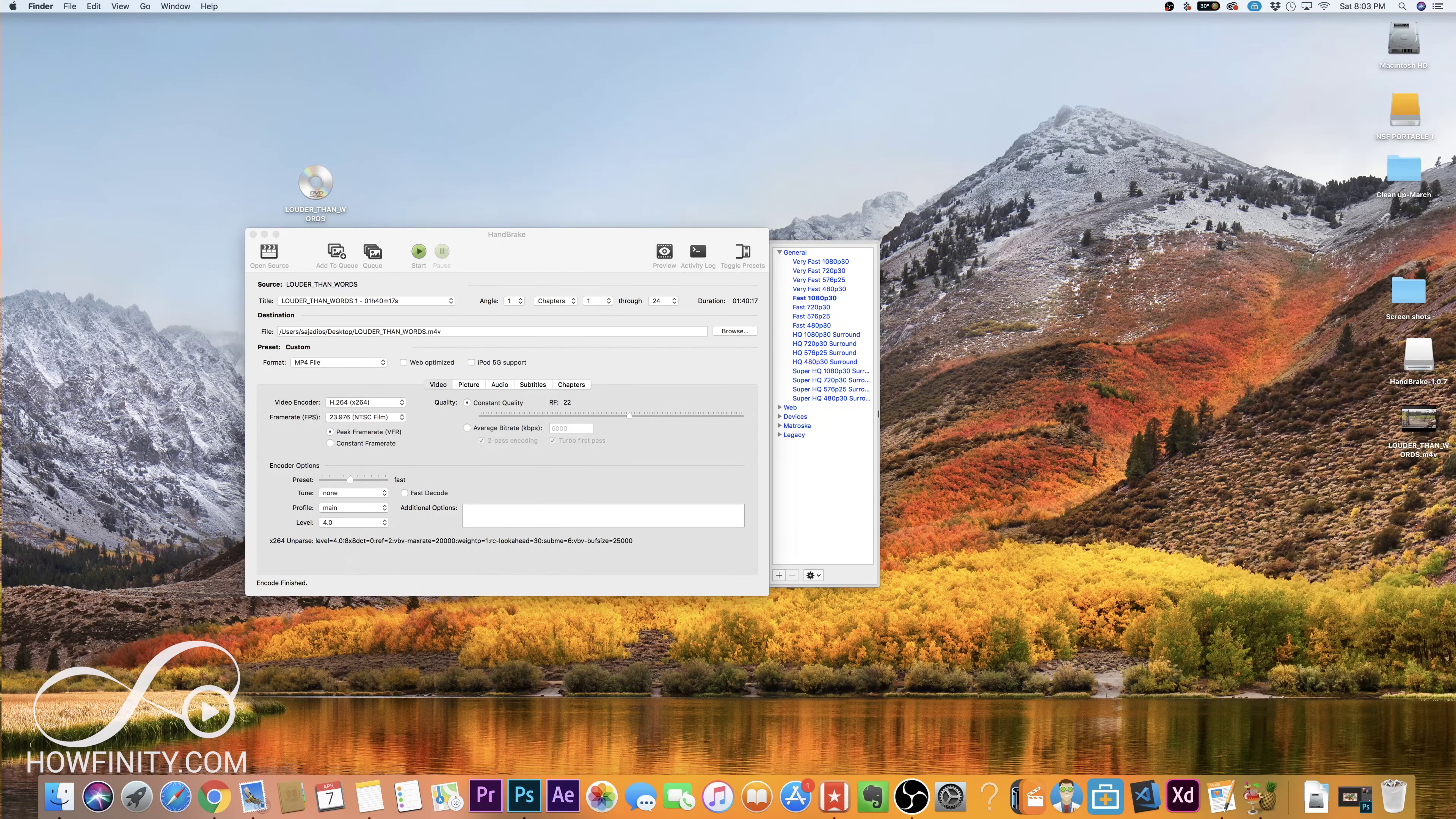
{"action": "left_click_drag", "start_coordinate": [1428, 456], "coordinate": [451, 213]}
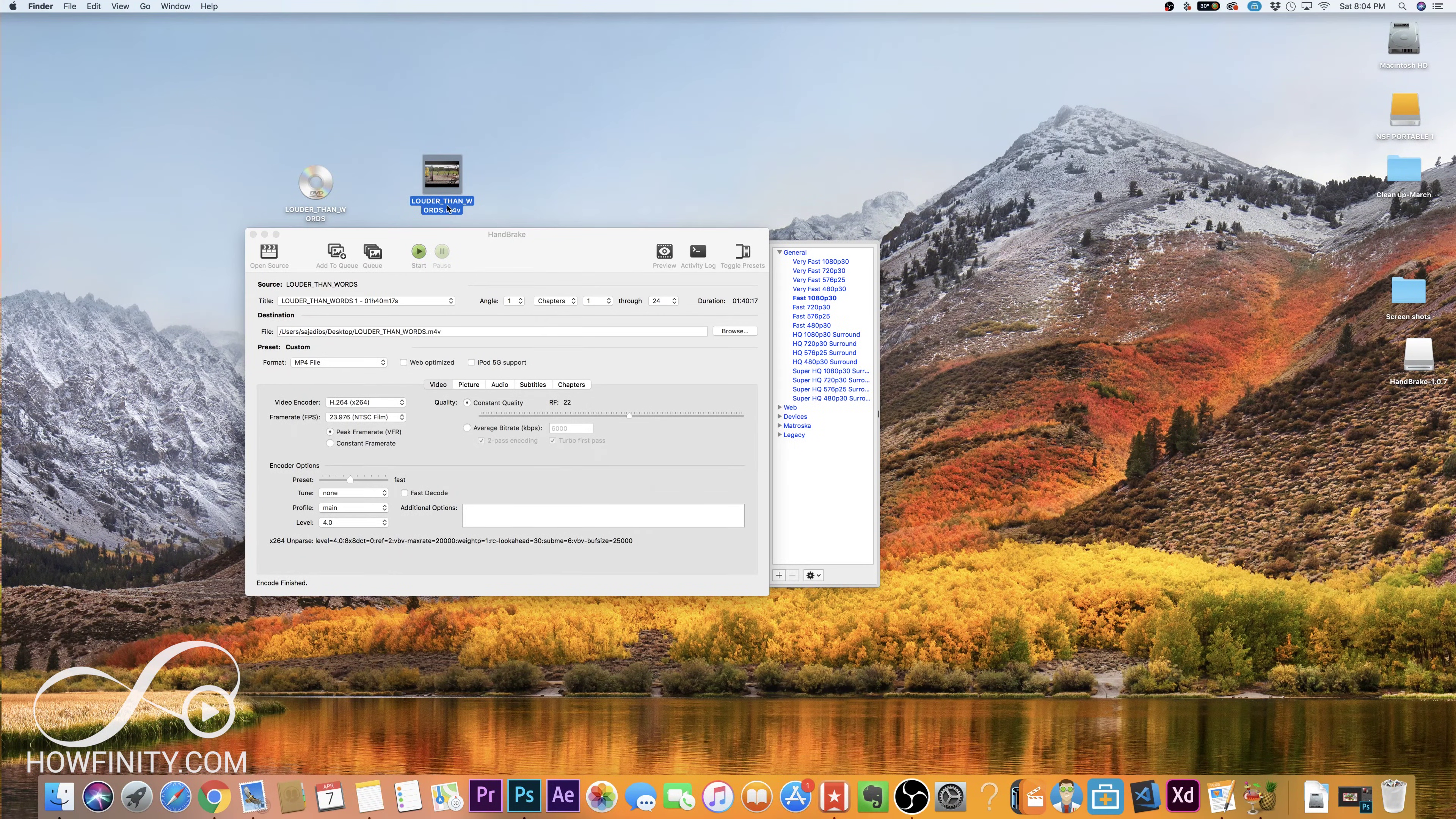
{"action": "key", "text": "space"}
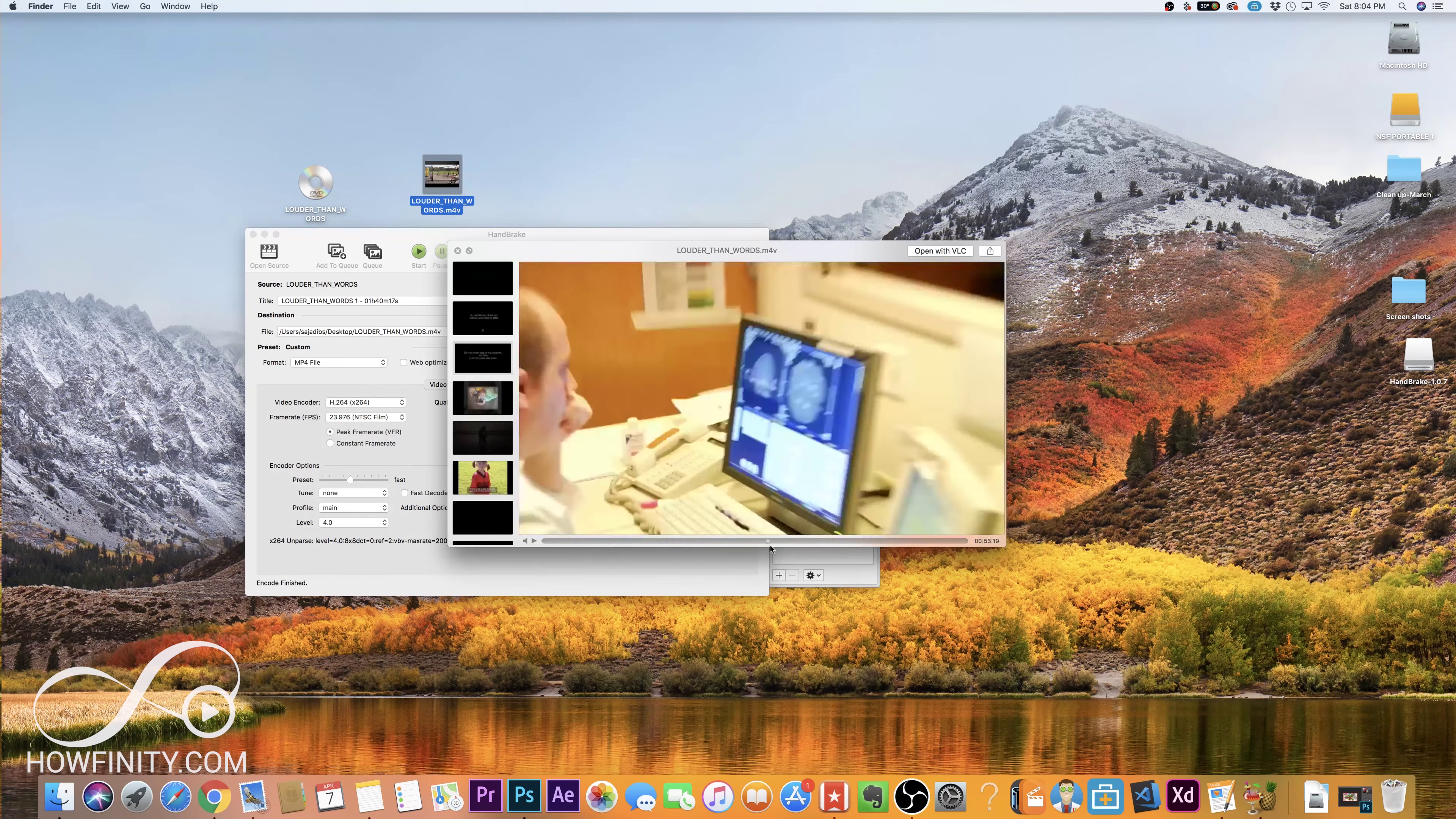
{"action": "key", "text": "space"}
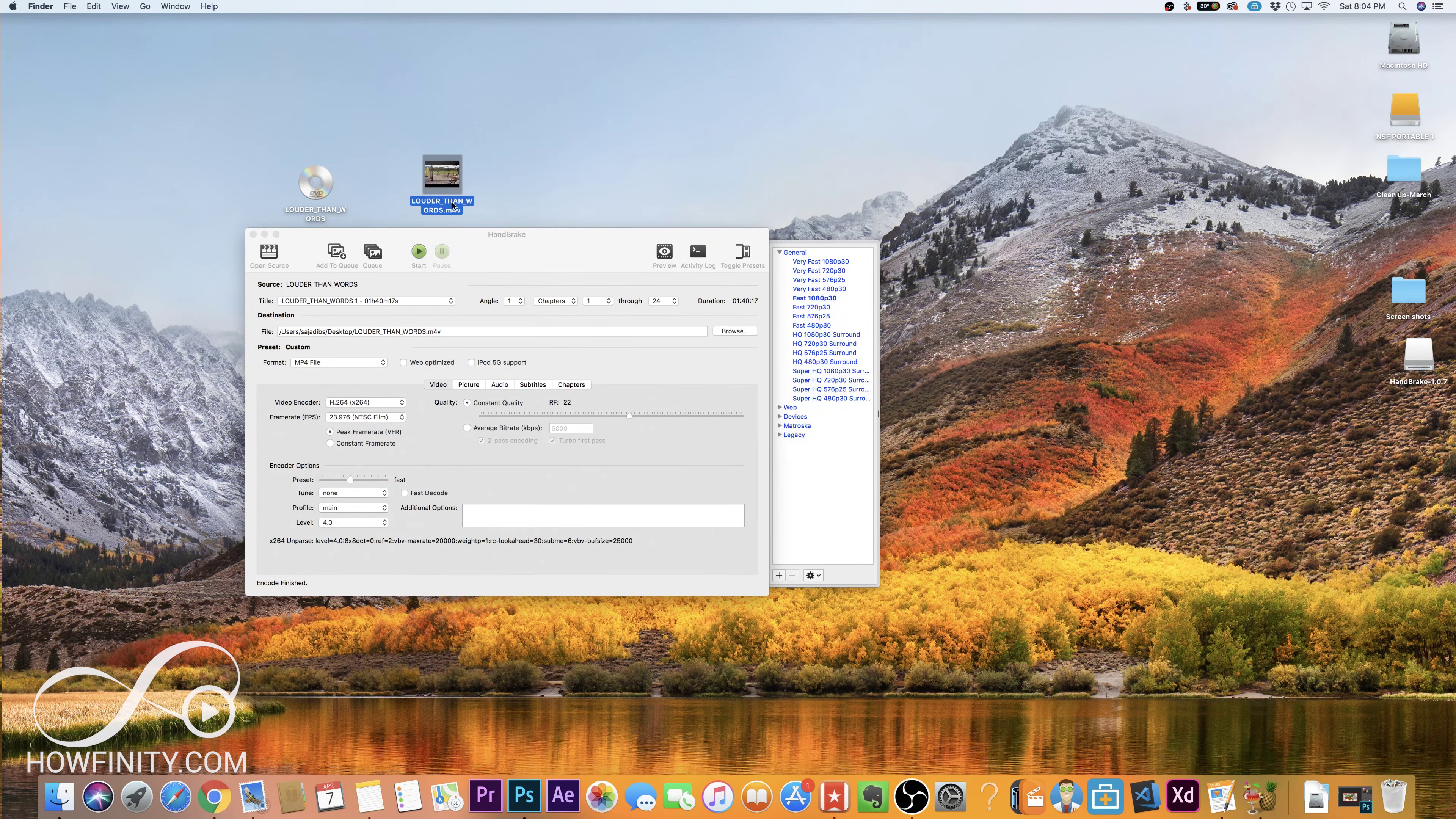
{"action": "double_click", "coordinate": [312, 193]}
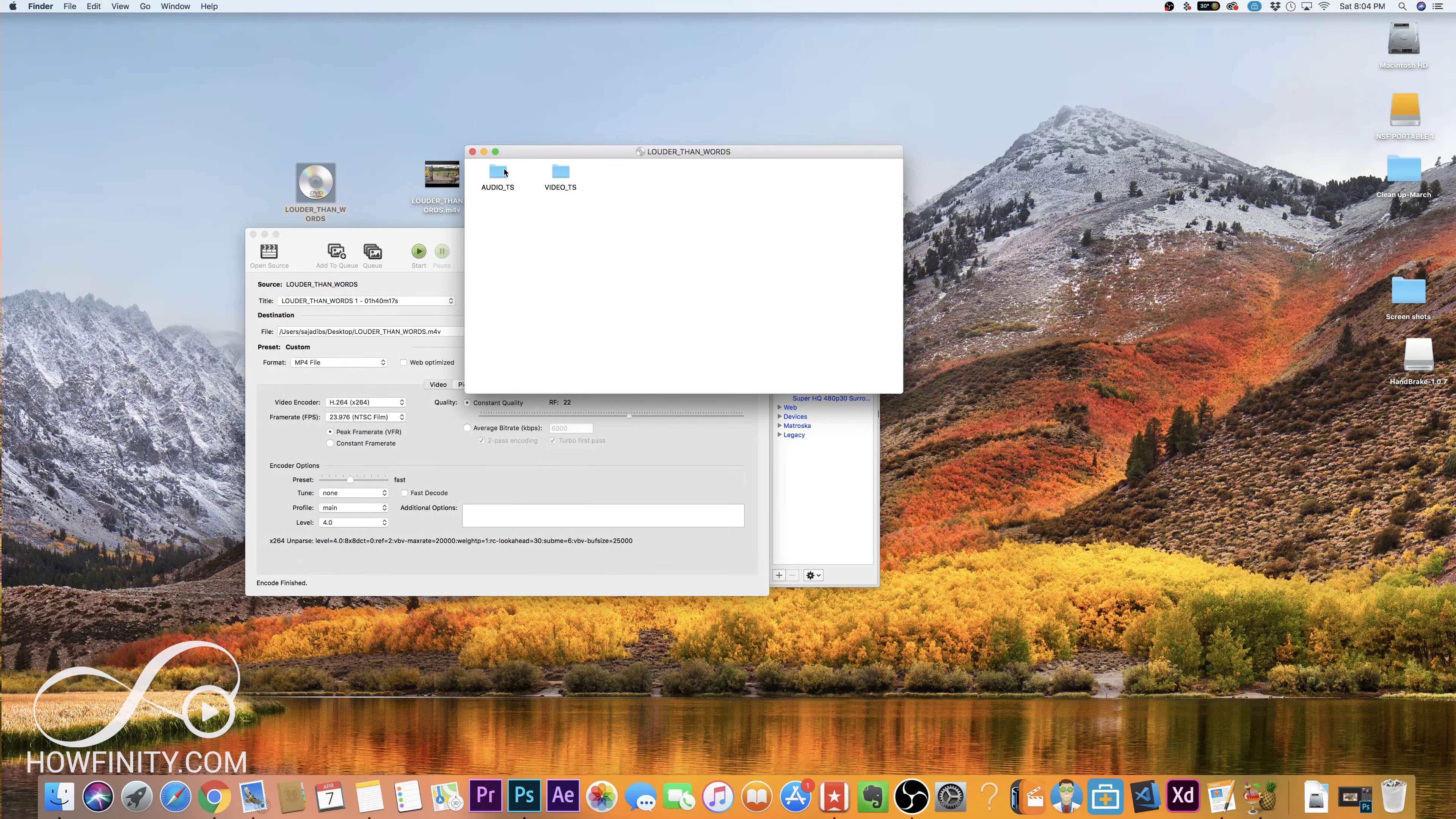
{"action": "left_click", "coordinate": [472, 151]}
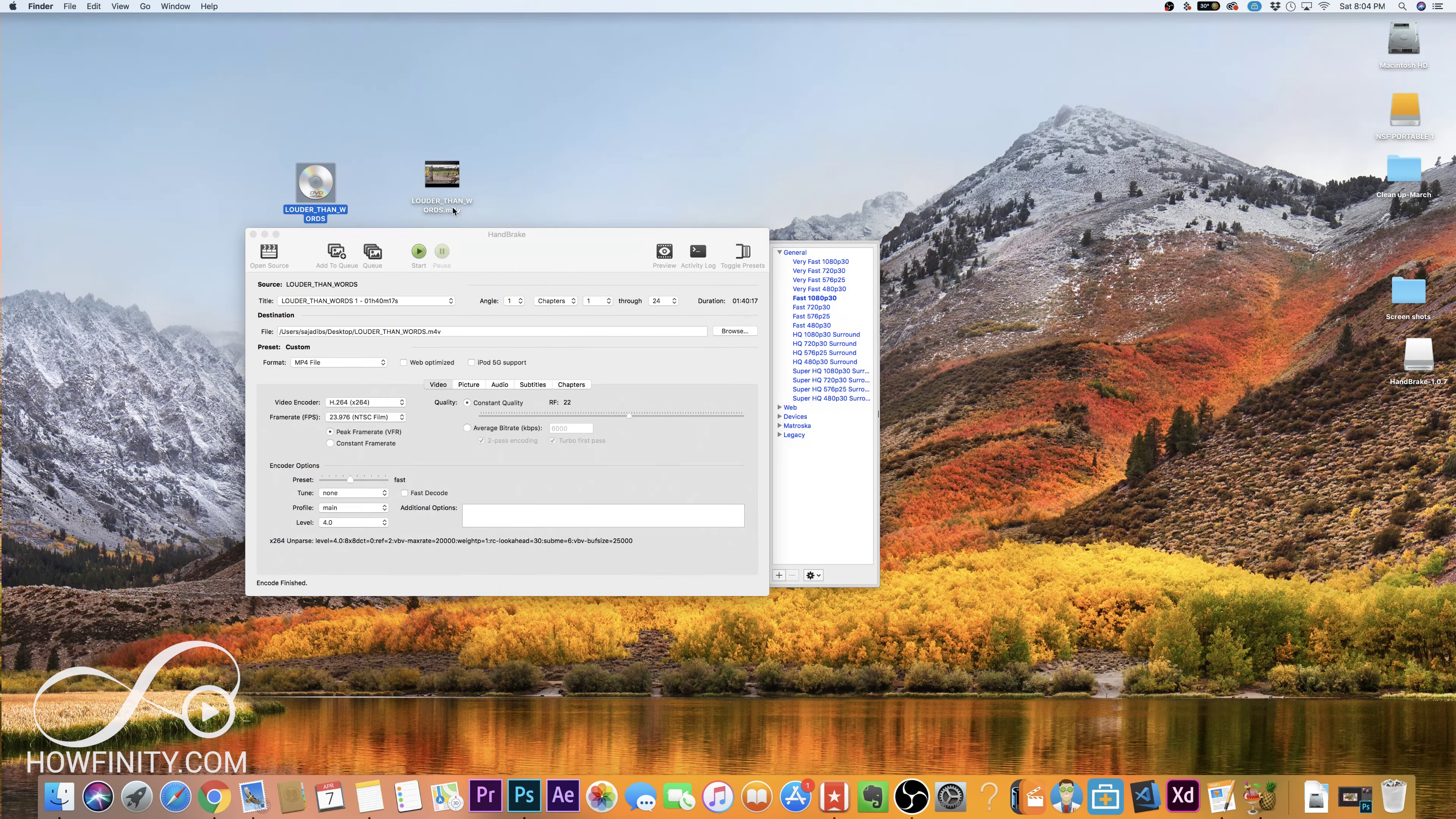
{"action": "left_click", "coordinate": [451, 210]}
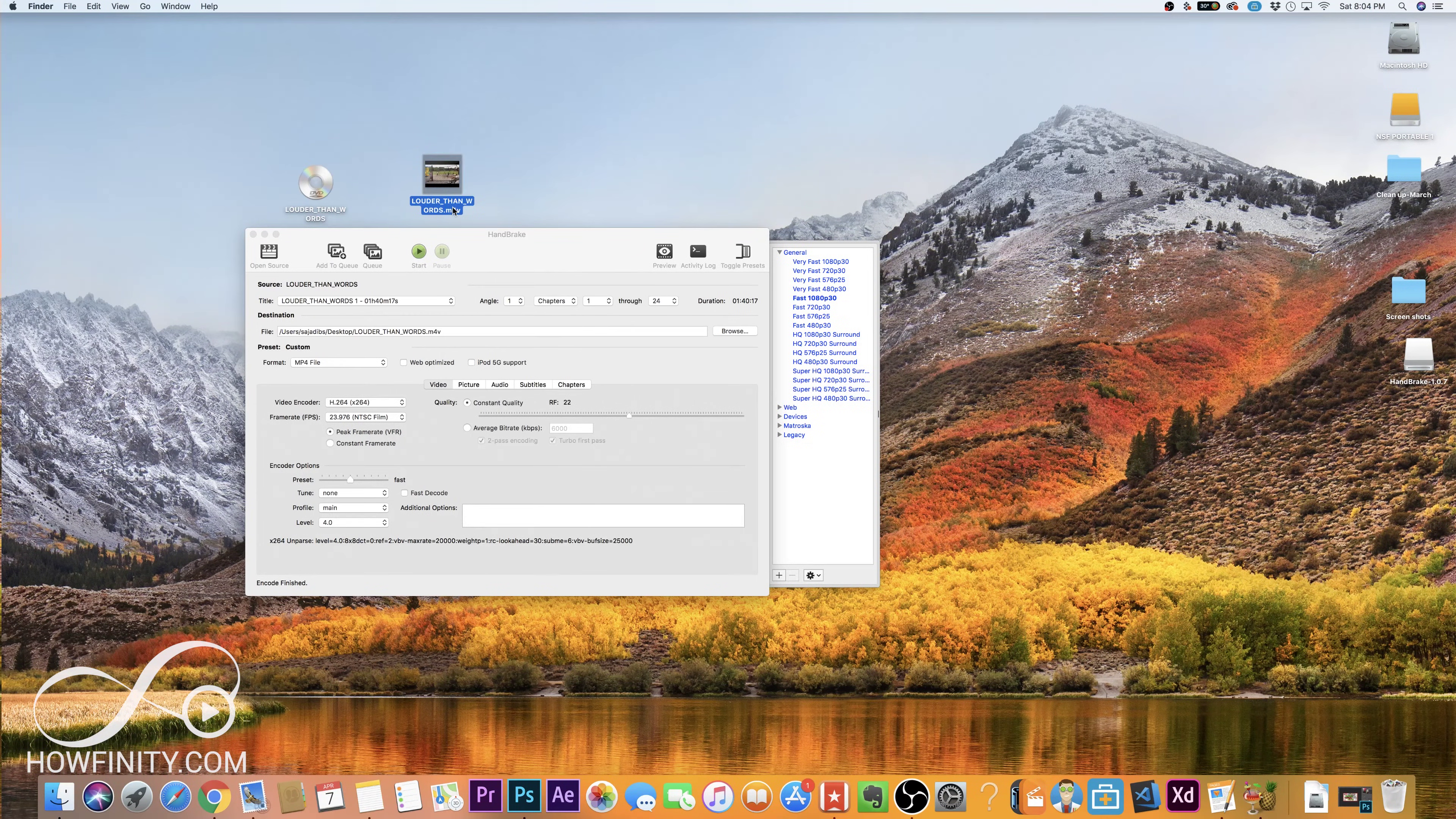
{"action": "key", "text": "super+i"}
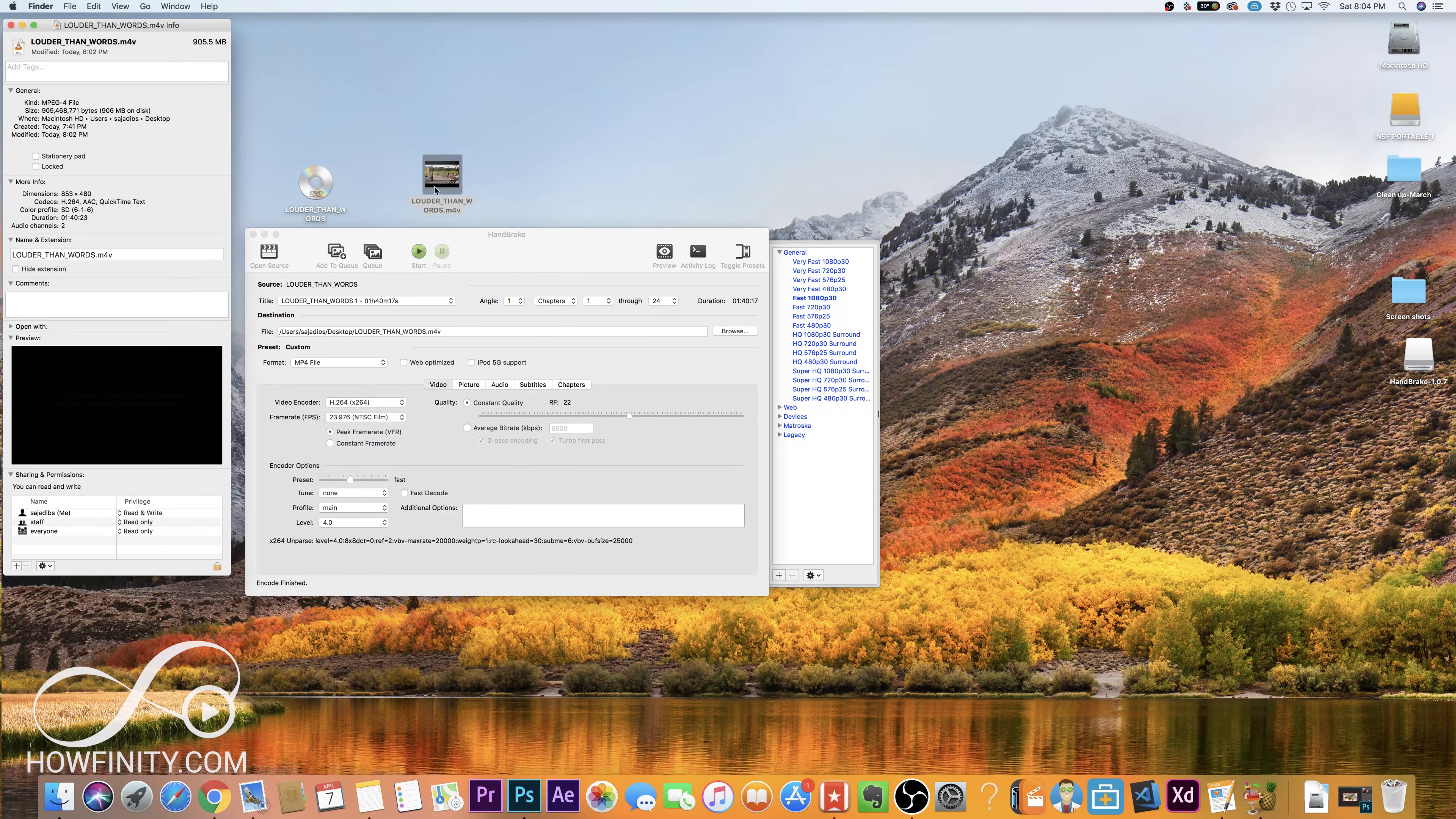
Close the file Info window and nudge the HandBrake window slightly left and down.
{"action": "left_click", "coordinate": [10, 25]}
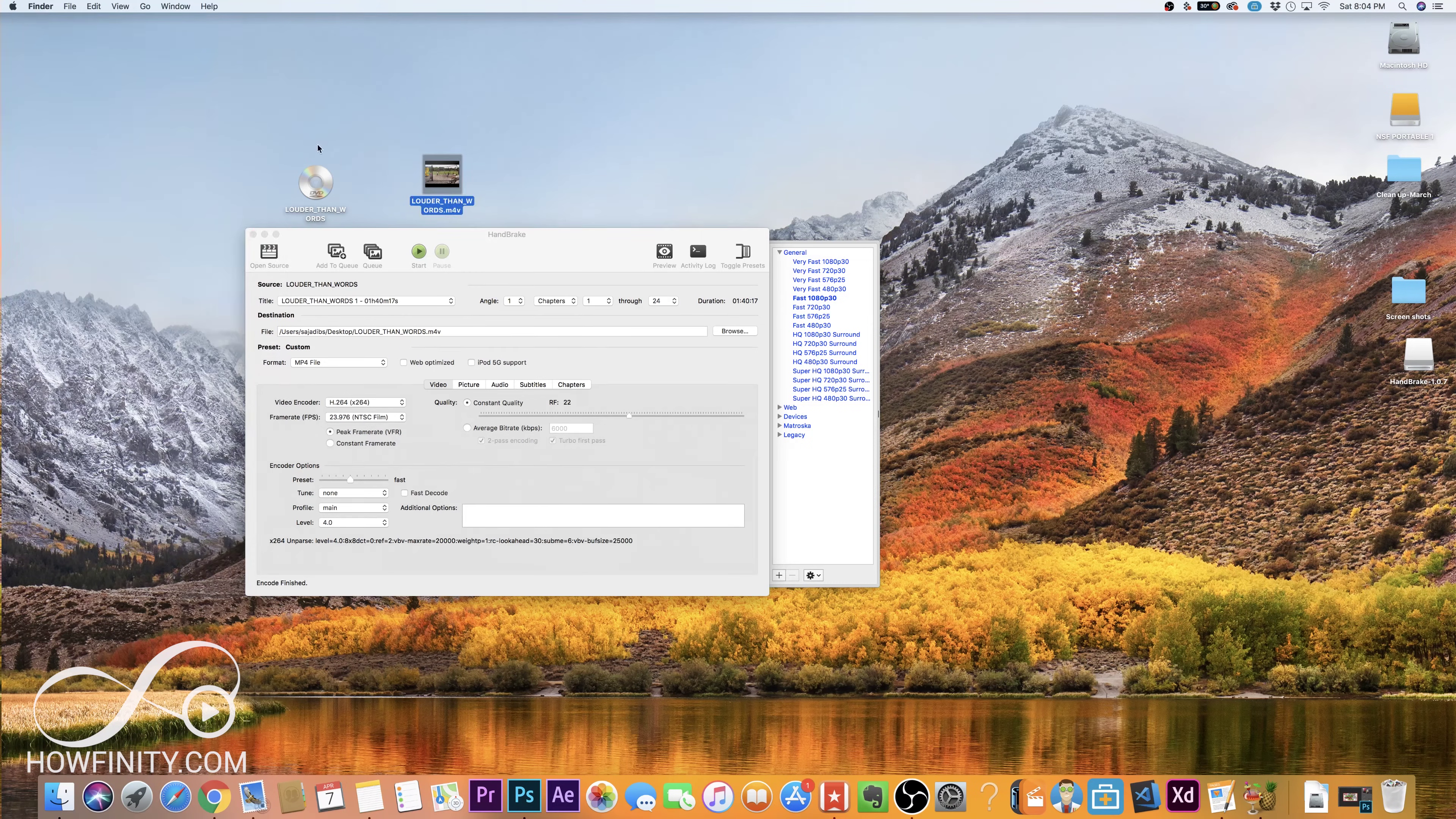
{"action": "left_click_drag", "start_coordinate": [510, 258], "coordinate": [496, 270]}
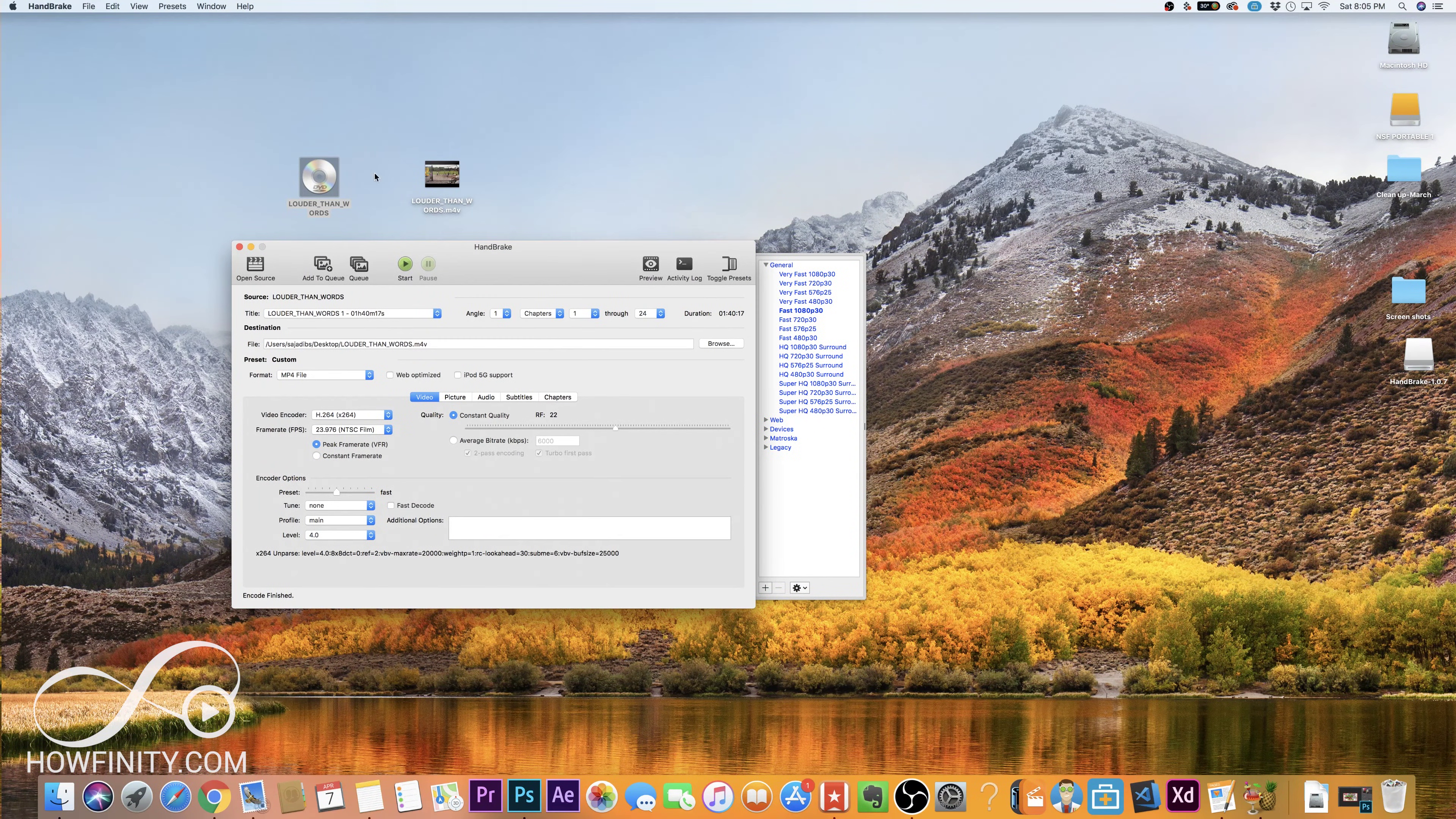